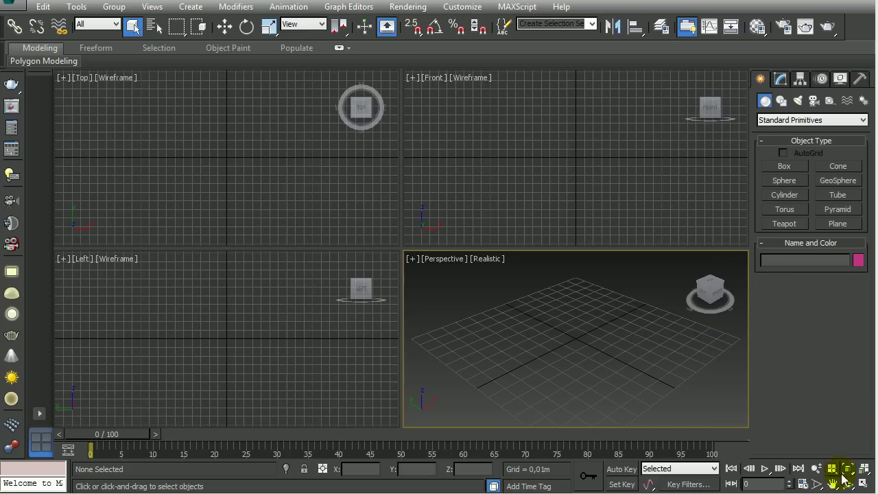
Step: Draw a plane in a maximized Perspective view, hide the grid, and set Length Segs to 17
click(862, 485)
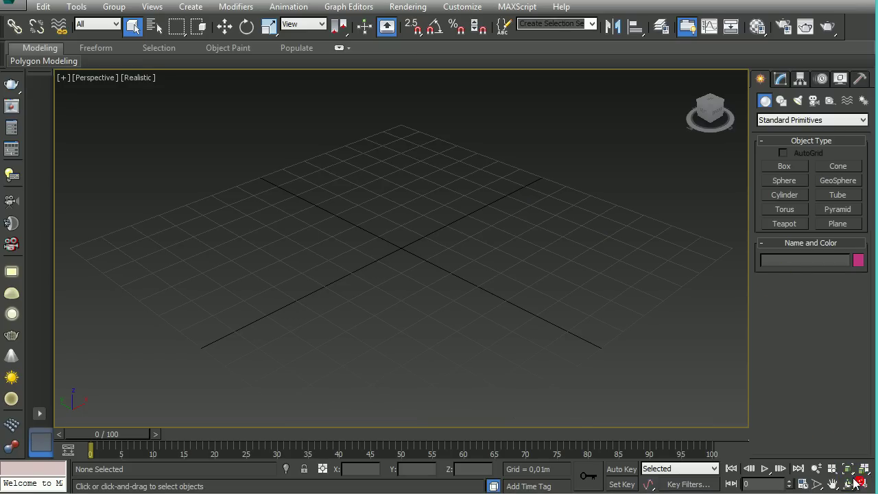
click(829, 227)
drag(424, 168, 376, 404)
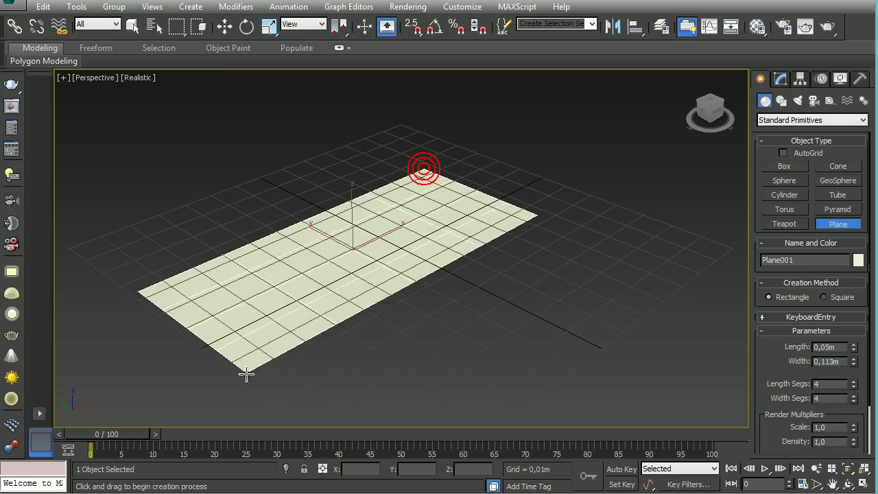
key(g)
mouse_move(364, 264)
alt+middle_down()
mouse_move(373, 213)
mouse_move(460, 223)
mouse_move(306, 260)
mouse_move(341, 284)
mouse_move(341, 304)
mouse_move(345, 273)
mouse_move(366, 260)
alt+middle_up()
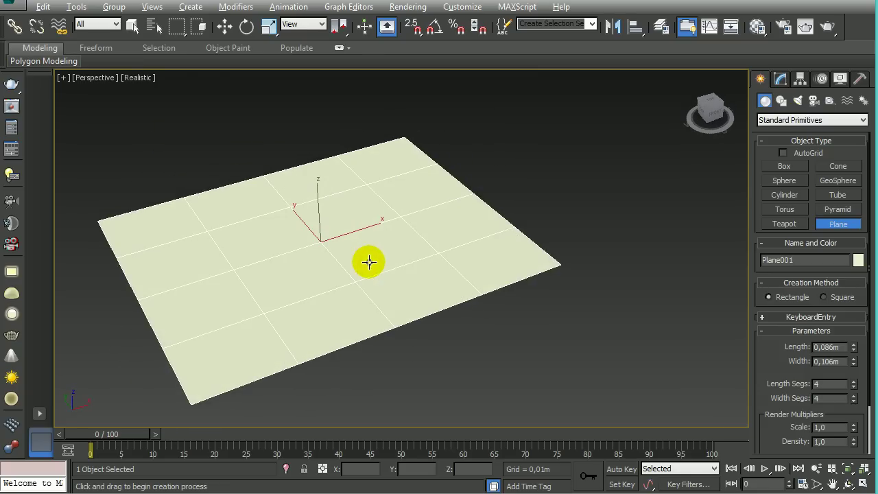
drag(855, 386, 855, 377)
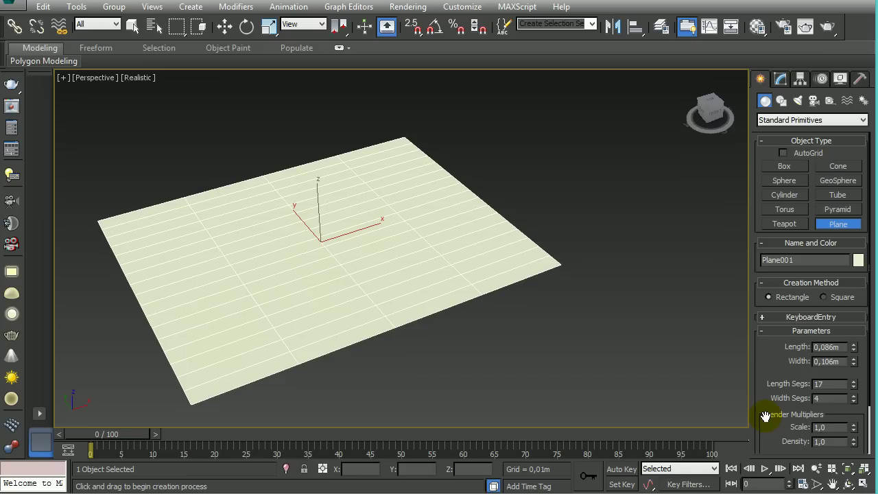
Step: Raise Plane001's segments to 49 length and 56 width, giving 5488 faces
drag(855, 398, 811, 179)
mouse_move(475, 253)
middle_down()
mouse_move(554, 288)
mouse_move(543, 279)
middle_up()
drag(854, 386, 855, 281)
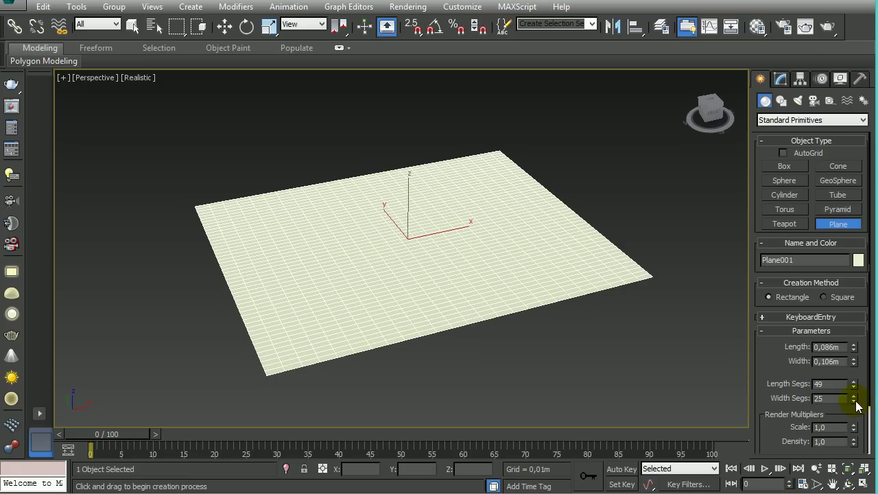
scroll(856, 406, down, 2)
drag(854, 346, 837, 265)
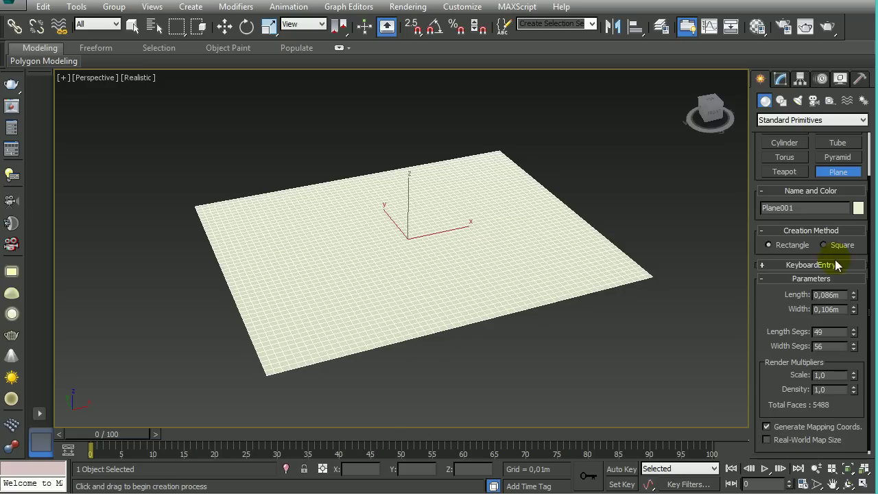
mouse_move(474, 278)
middle_down()
mouse_move(386, 251)
mouse_move(516, 261)
middle_up()
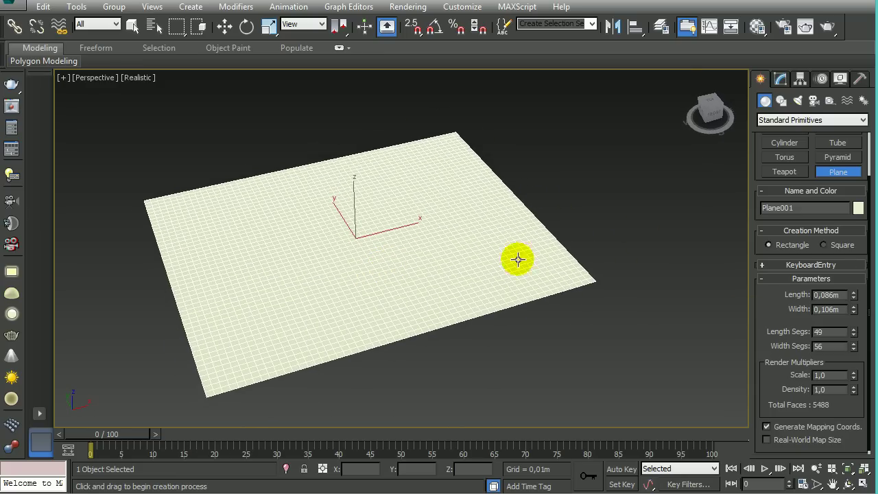
Step: Add a Displace modifier to Plane001 from the Modify panel's Modifier List
click(780, 78)
click(796, 114)
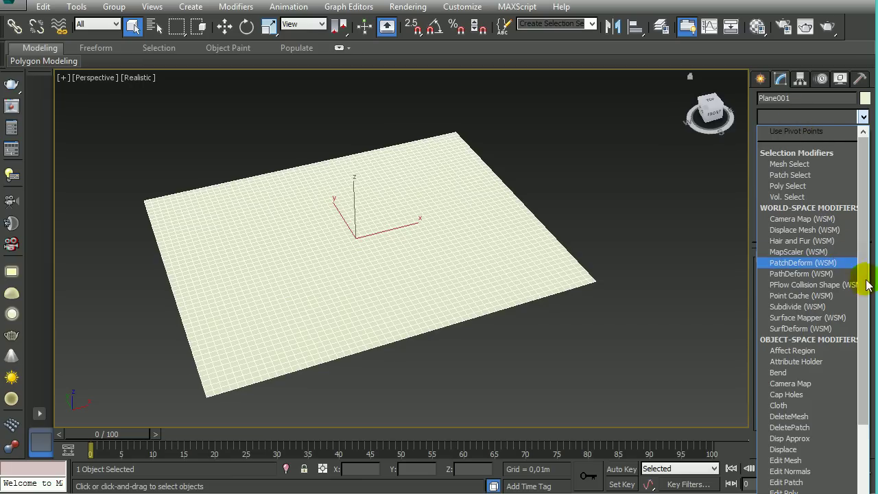
drag(862, 288, 865, 349)
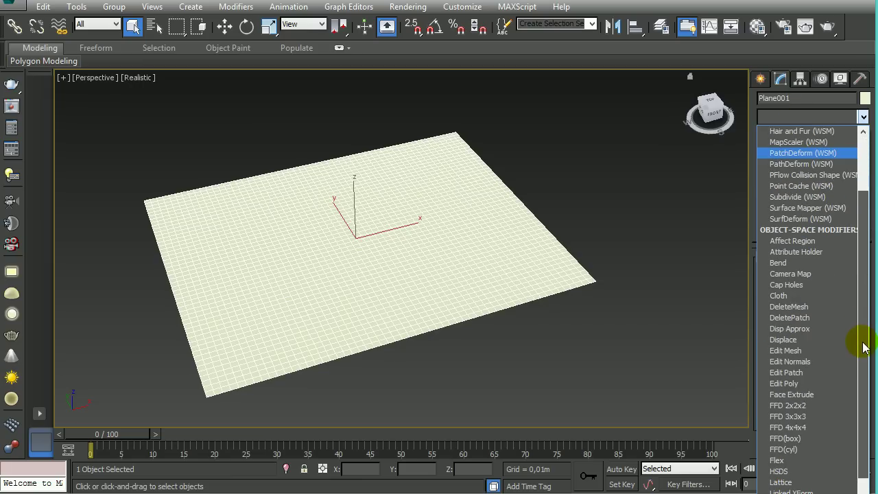
click(794, 343)
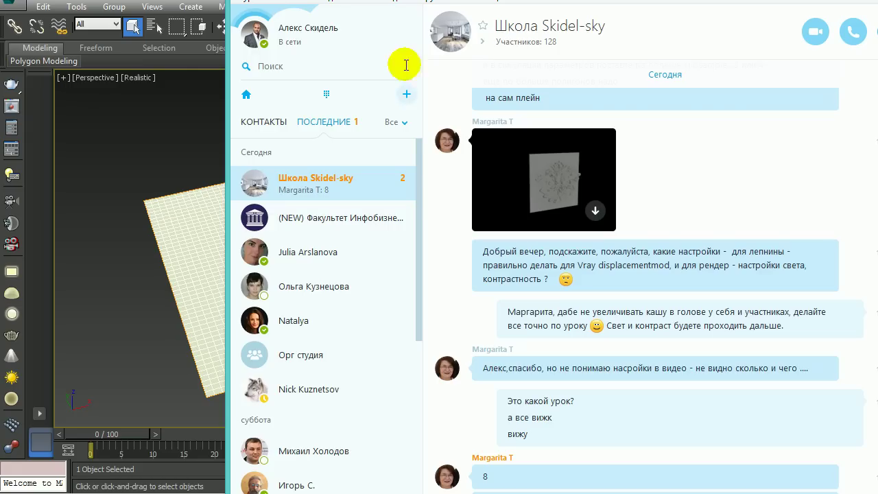
drag(406, 63, 193, 63)
mouse_move(755, 27)
mouse_down()
mouse_move(63, 28)
mouse_move(145, 28)
mouse_move(120, 28)
mouse_up()
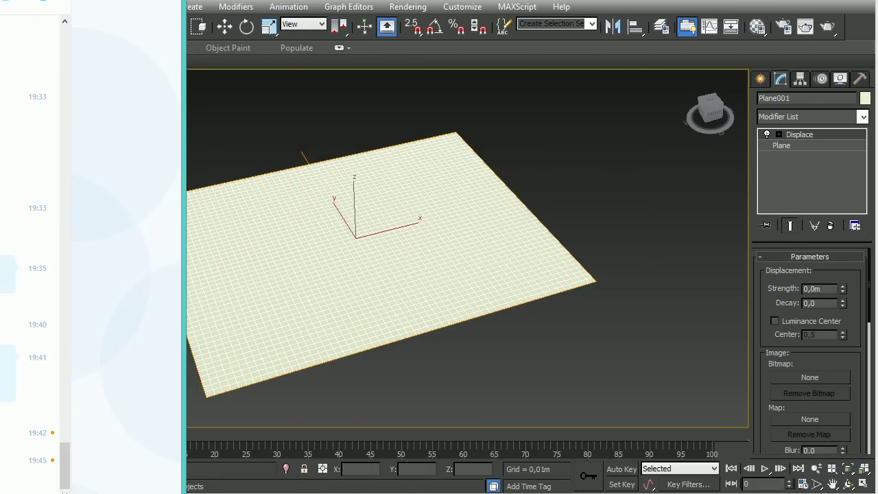
click(132, 26)
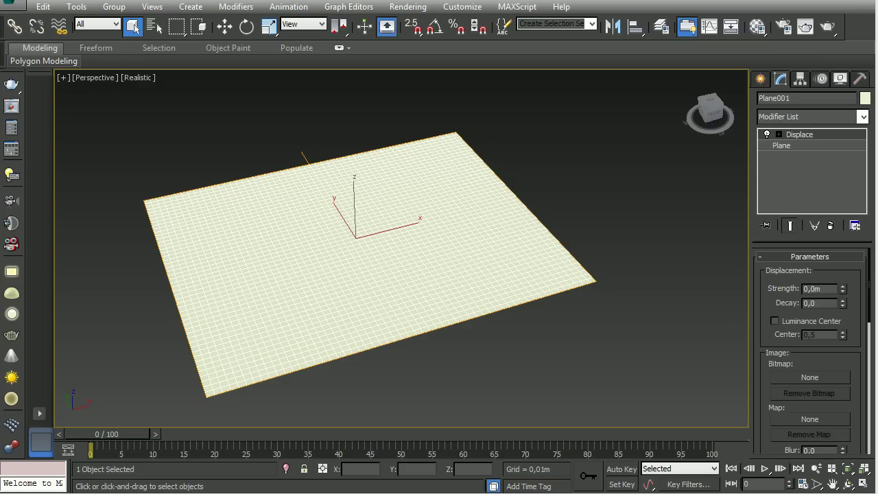
Step: Pan the view, then open the Compact Material Editor and move it to the left
mouse_move(286, 343)
middle_down()
mouse_move(378, 304)
mouse_move(419, 304)
mouse_move(402, 279)
middle_up()
scroll(446, 276, up, 3)
scroll(447, 291, down, 3)
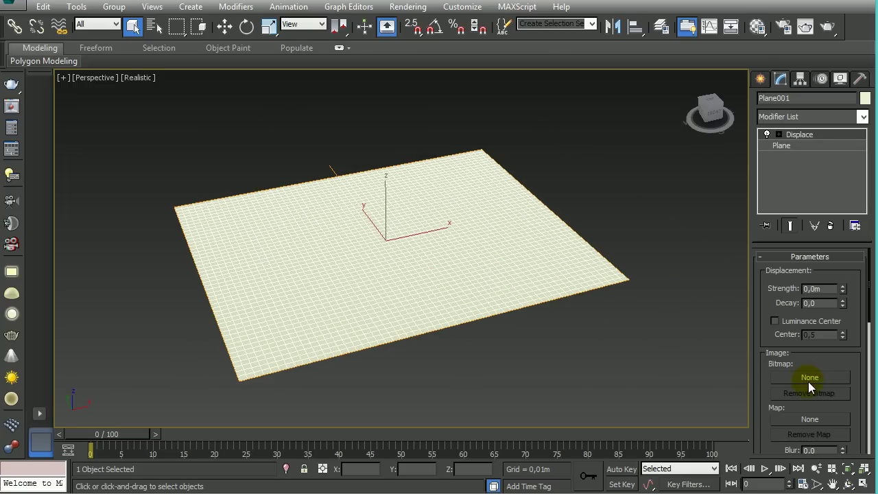
key(m)
mouse_move(490, 84)
mouse_down()
mouse_move(490, 199)
mouse_move(267, 51)
mouse_up()
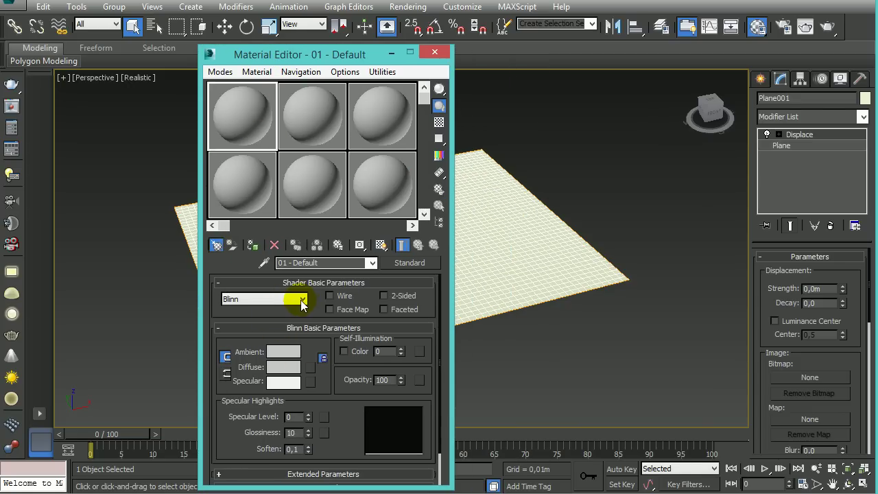
Step: Create a Bitmap map loaded with 2044950.jpeg from Libraries > Documents
key(g)
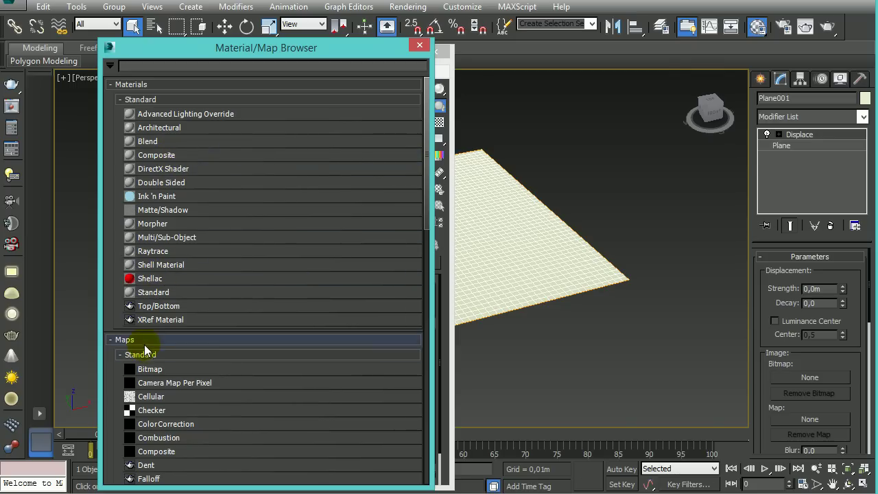
double_click(197, 370)
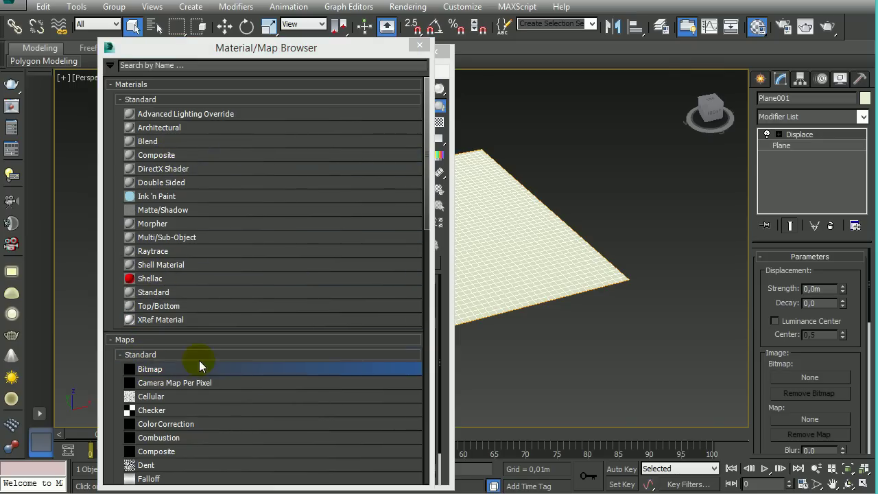
drag(690, 43, 306, 77)
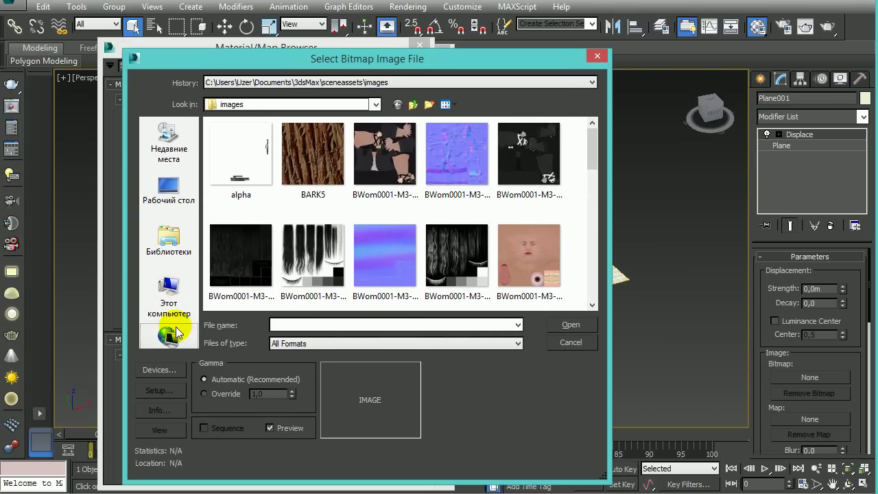
click(168, 199)
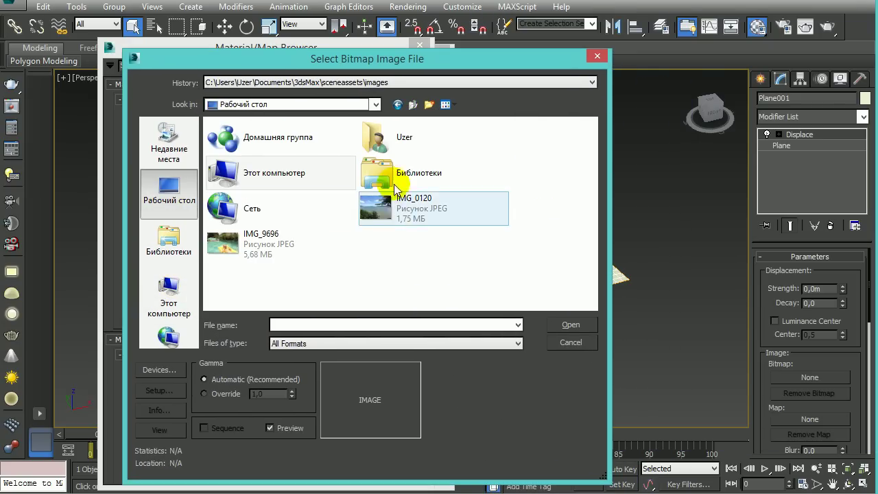
click(174, 235)
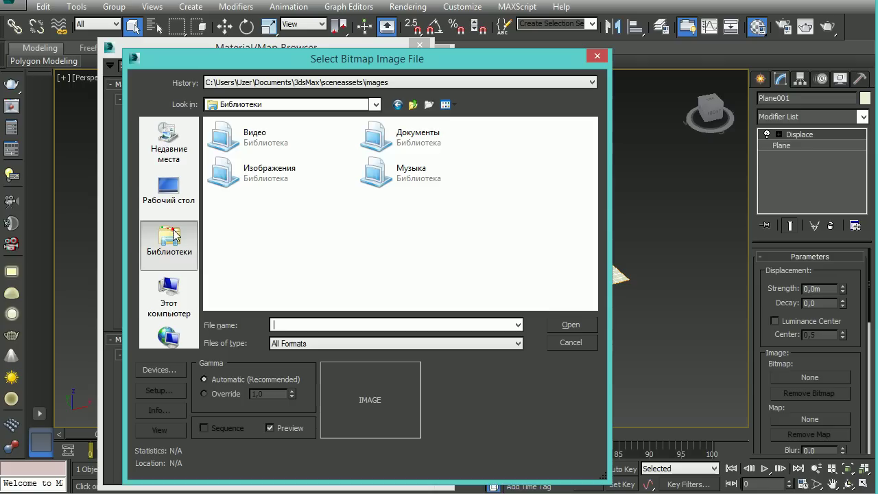
double_click(402, 137)
click(240, 218)
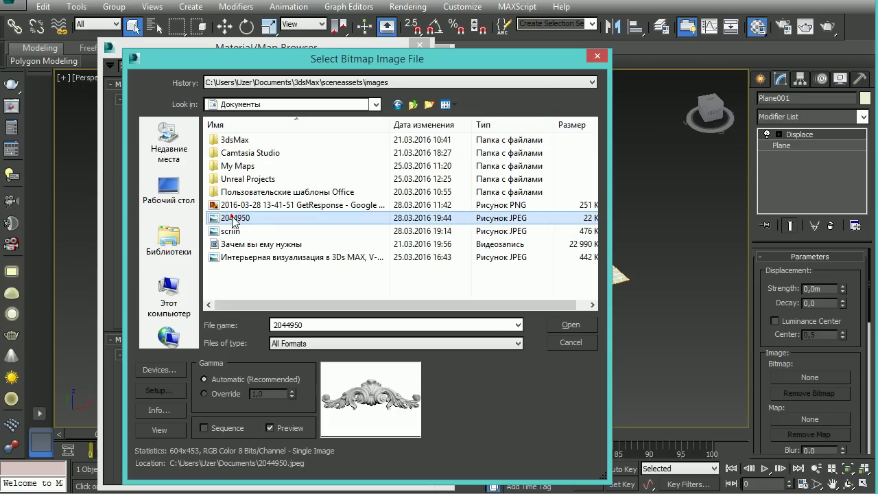
click(573, 326)
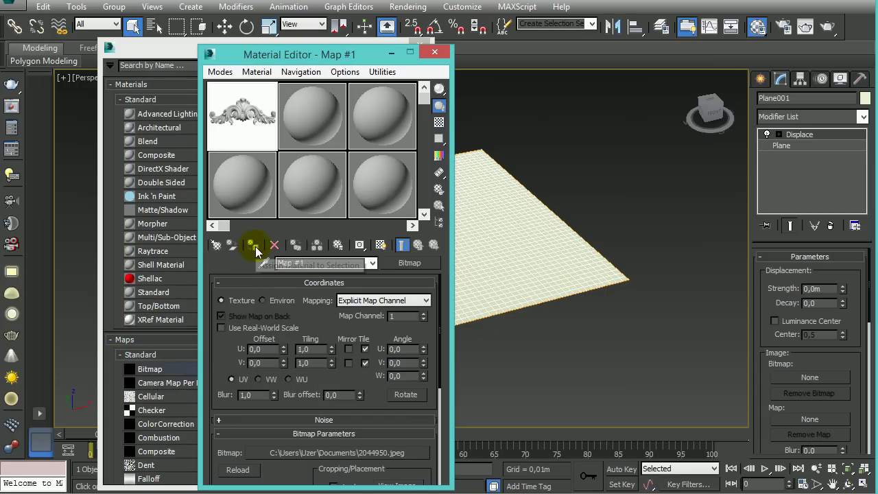
Step: Instance the 2044950.jpeg map into the Displace modifier's Map slot
mouse_move(243, 120)
mouse_down()
mouse_move(802, 302)
mouse_move(832, 375)
mouse_up()
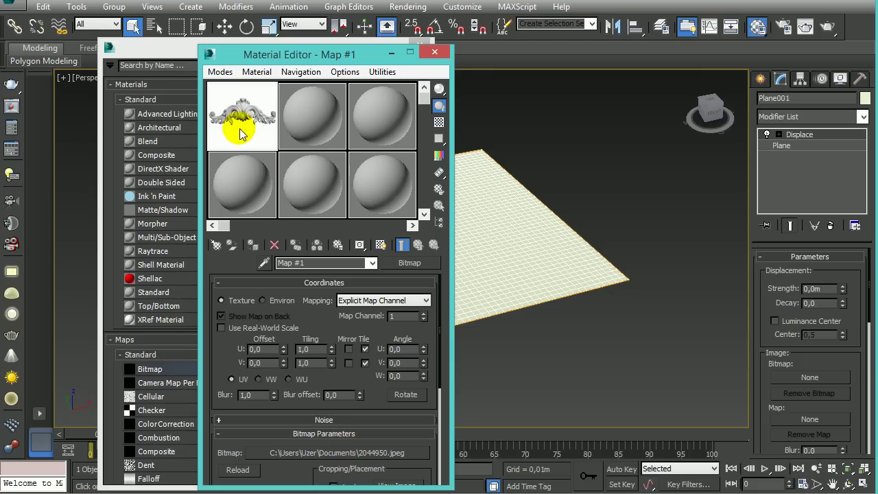
mouse_move(240, 119)
mouse_down()
mouse_move(819, 387)
mouse_move(812, 363)
mouse_up()
scroll(811, 364, down, 2)
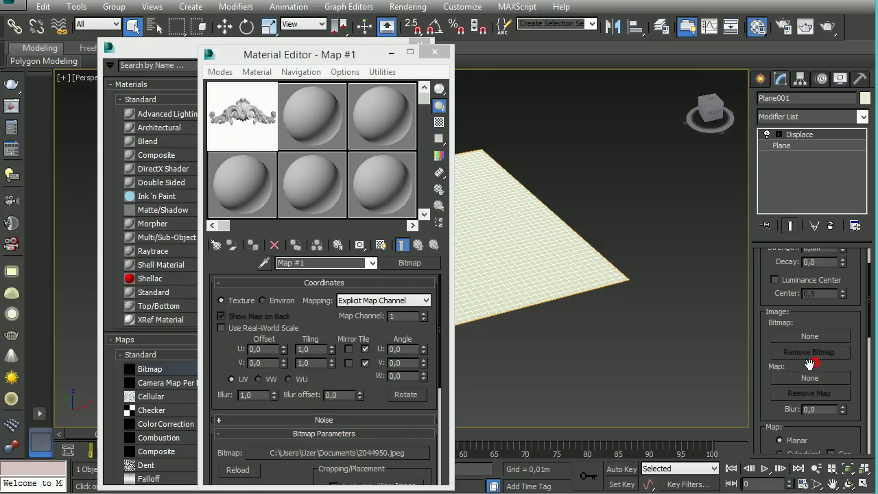
drag(234, 120, 746, 345)
drag(796, 381, 803, 379)
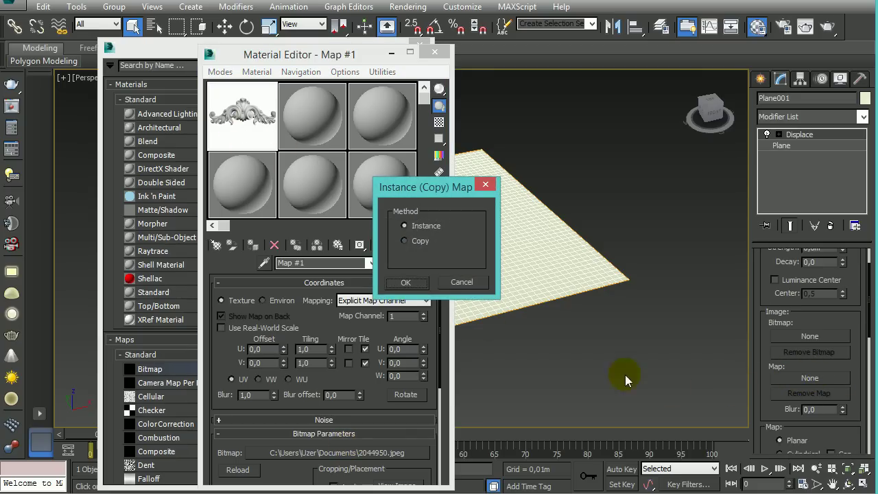
click(418, 284)
Step: Close the Material Editor and the Material/Map Browser
click(435, 52)
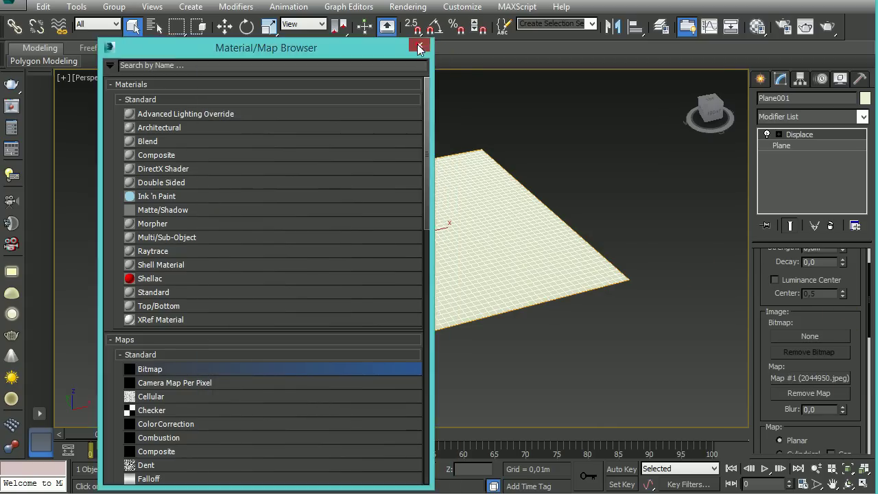
click(419, 45)
drag(856, 279, 842, 346)
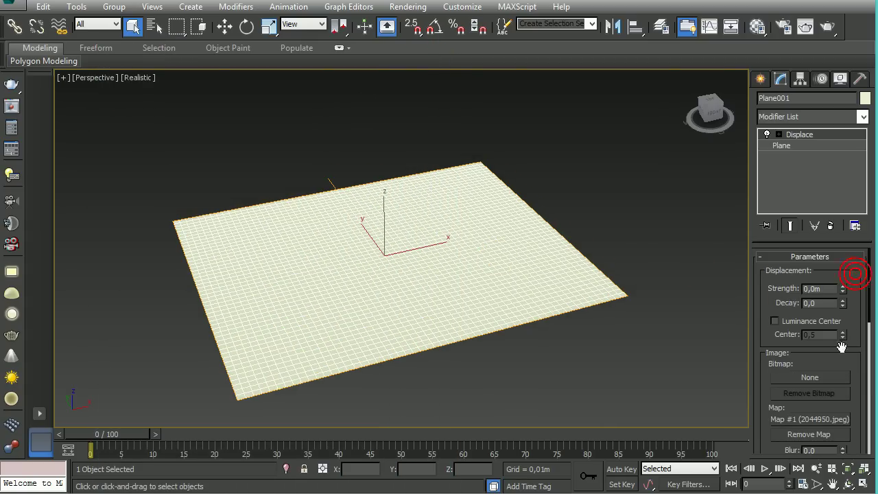
Step: Raise the displacement strength and orbit around the displaced plane to inspect the relief
mouse_move(844, 294)
mouse_down()
mouse_move(851, 161)
mouse_move(849, 205)
mouse_up()
scroll(337, 285, up, 3)
mouse_move(532, 372)
alt+middle_down()
mouse_move(584, 363)
mouse_move(518, 330)
alt+middle_up()
scroll(513, 342, up, 3)
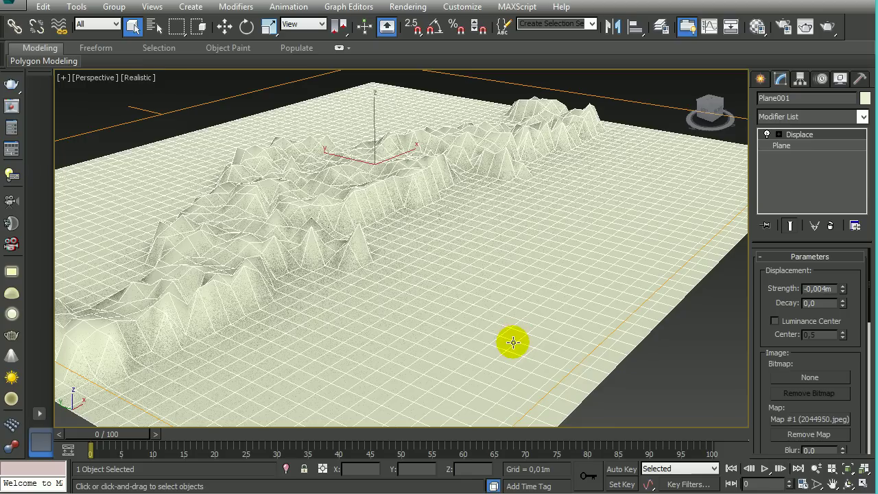
mouse_move(425, 268)
alt+middle_down()
mouse_move(480, 300)
mouse_move(455, 324)
alt+middle_up()
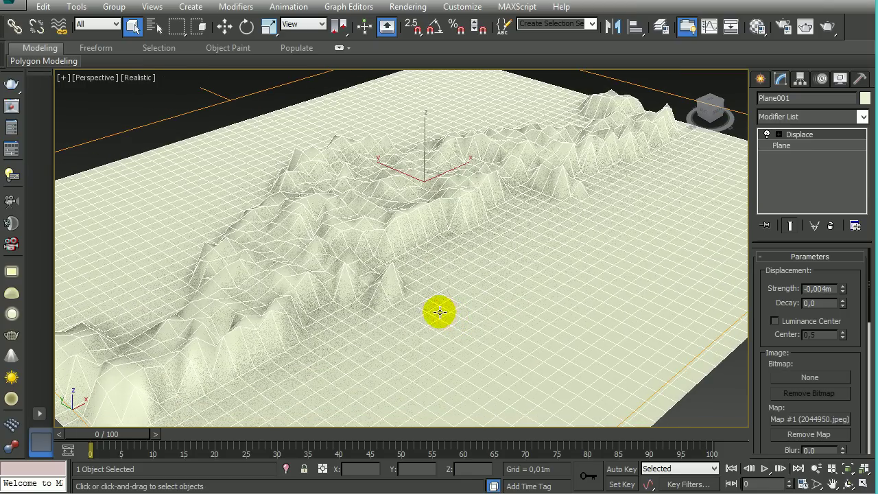
mouse_move(430, 288)
alt+middle_down()
mouse_move(329, 306)
mouse_move(366, 306)
mouse_move(421, 272)
mouse_move(476, 276)
mouse_move(398, 320)
mouse_move(329, 332)
mouse_move(292, 314)
mouse_move(354, 329)
mouse_move(670, 309)
alt+middle_up()
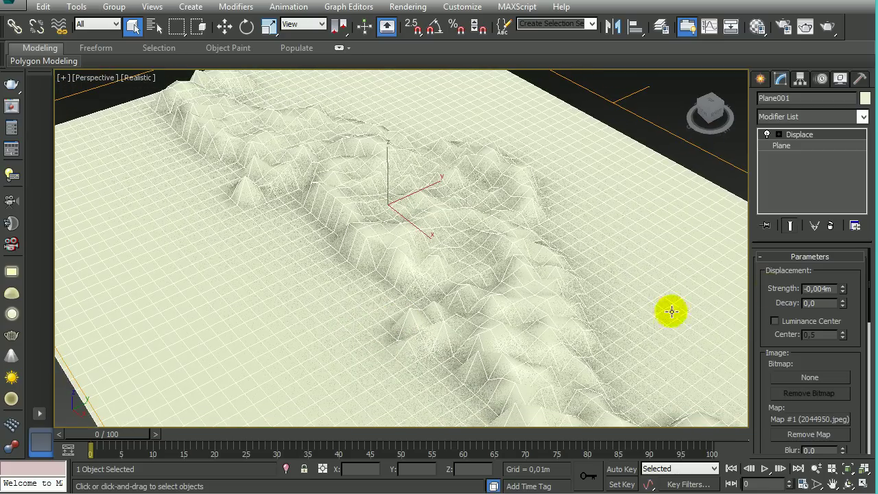
Step: Set Plane001 to 216 length and 270 width segments (116640 faces)
click(782, 146)
click(829, 289)
drag(851, 311, 851, 317)
mouse_move(490, 226)
alt+middle_down()
mouse_move(481, 268)
mouse_move(620, 254)
mouse_move(473, 274)
mouse_move(387, 337)
mouse_move(460, 321)
mouse_move(421, 300)
mouse_move(455, 274)
mouse_move(485, 324)
mouse_move(465, 313)
mouse_move(457, 320)
alt+middle_up()
Step: Switch to the Move tool and change the viewport to the Top view
key(w)
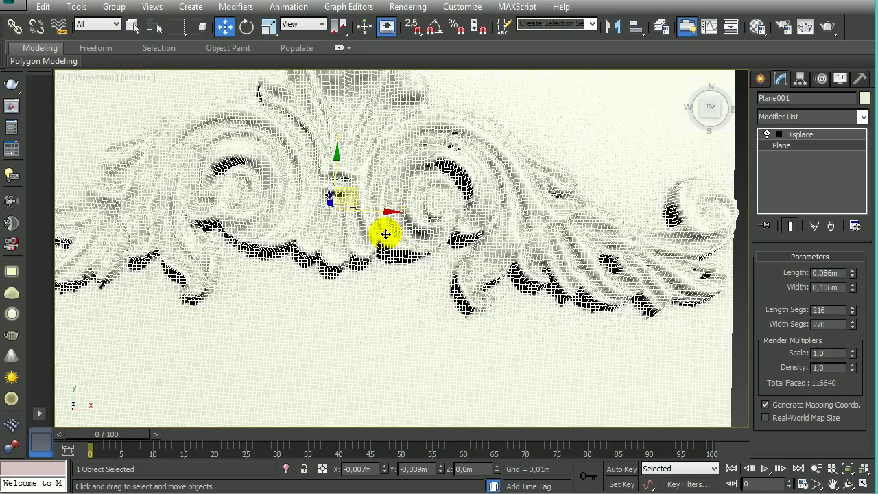
middle_drag(384, 233, 422, 275)
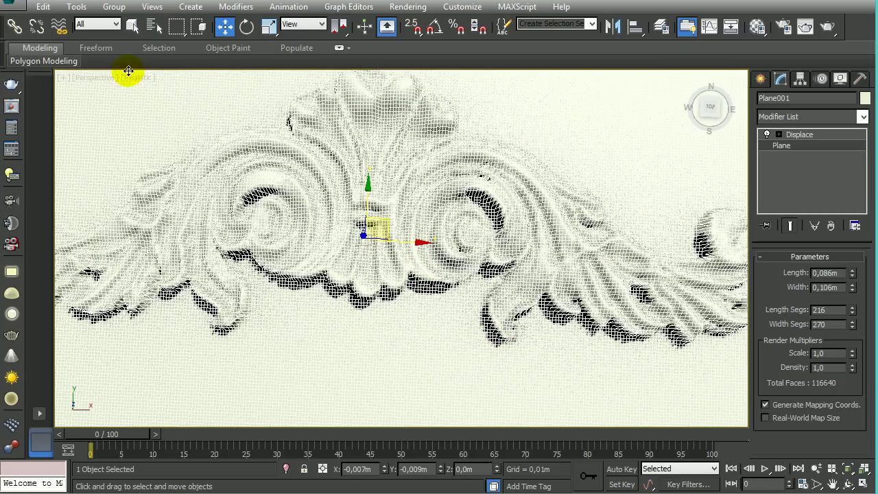
click(96, 80)
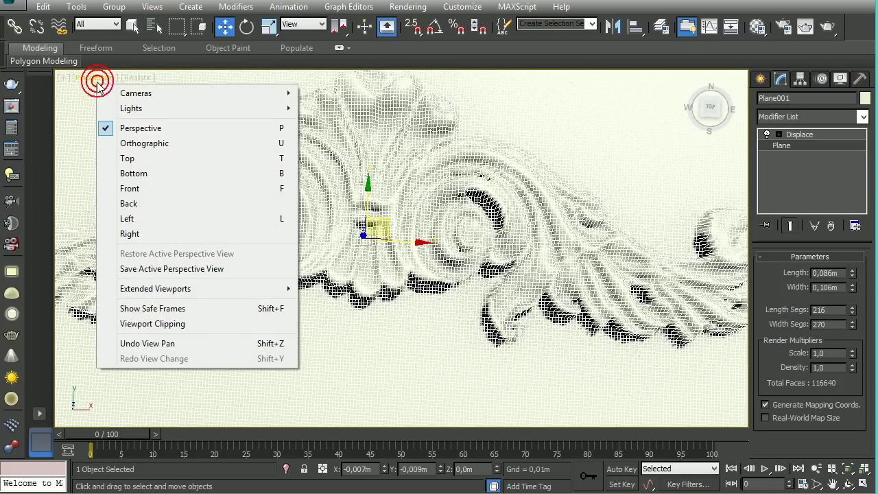
click(140, 129)
key(f)
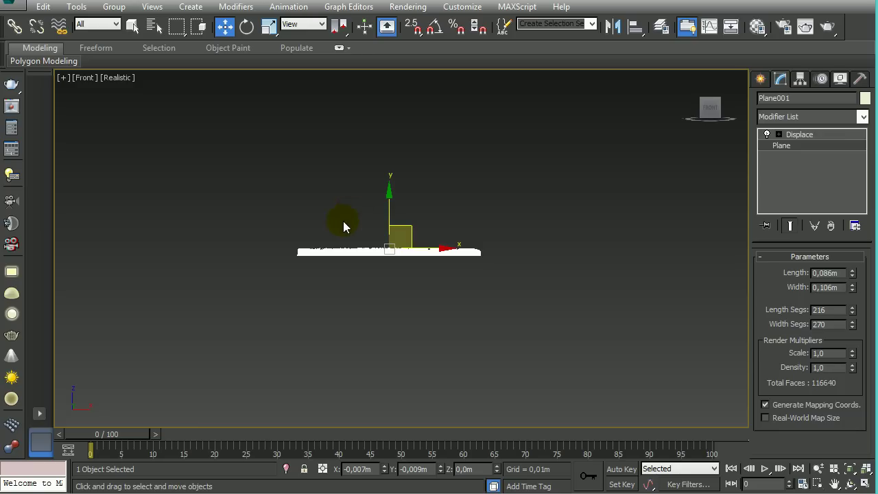
key(t)
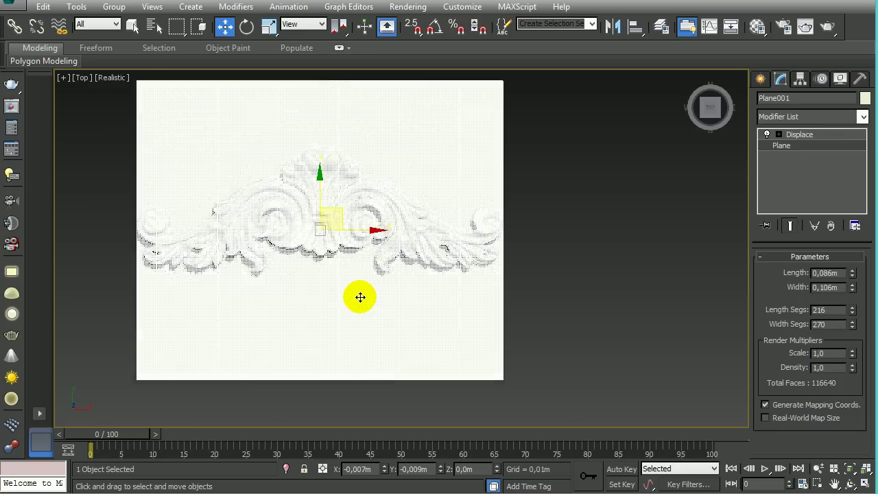
scroll(361, 298, up, 4)
scroll(385, 317, down, 2)
scroll(385, 313, up, 1)
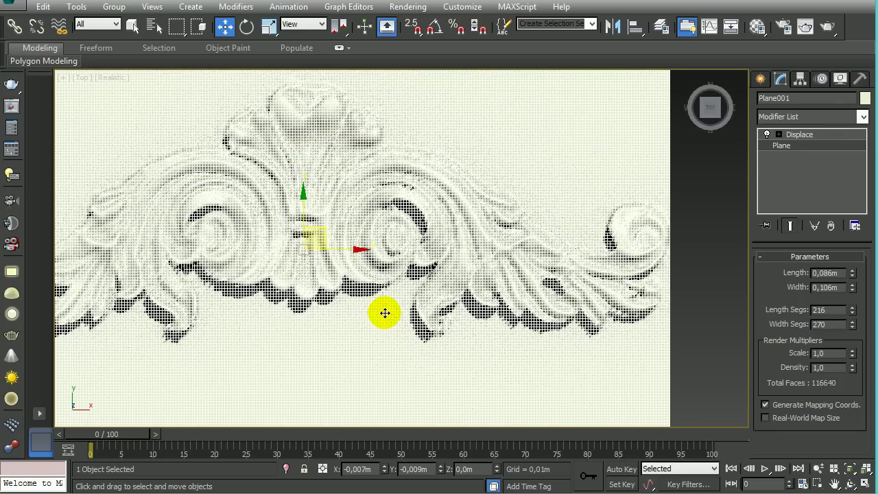
Step: Turn Edged Faces off and centre the ornament in the view
key(F4)
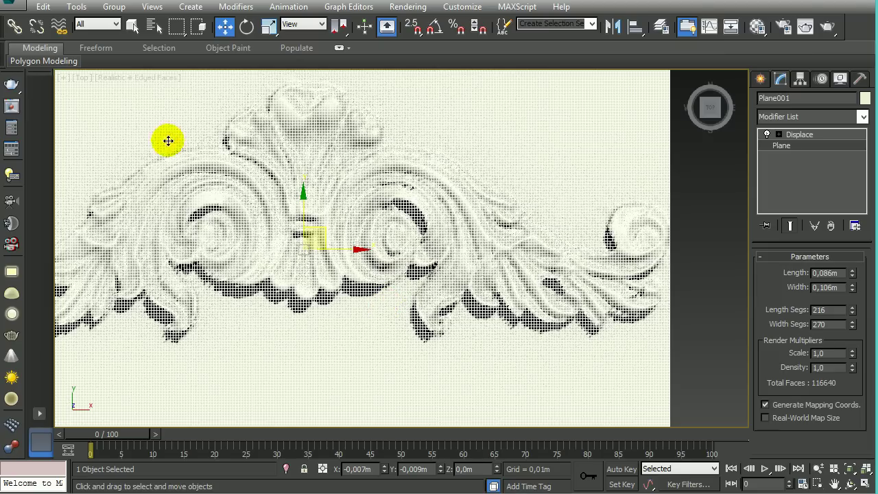
click(152, 77)
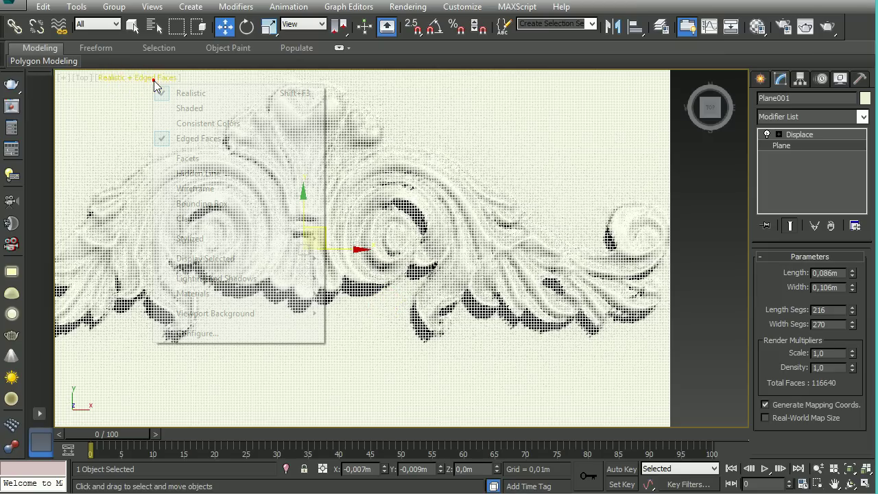
click(163, 139)
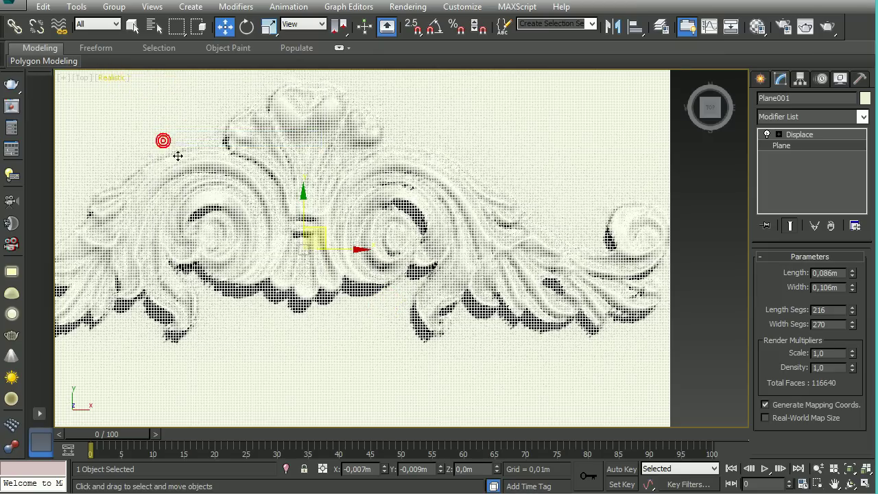
scroll(205, 168, up, 2)
scroll(260, 195, up, 1)
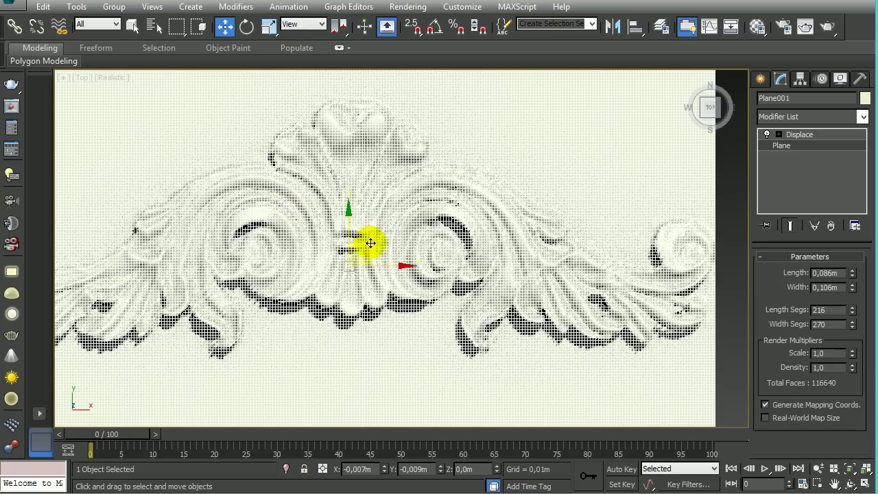
middle_drag(366, 241, 406, 263)
Step: Shift-drag the ornament plane right, setting Clone Options to Instance with 3 copies
scroll(426, 265, down, 2)
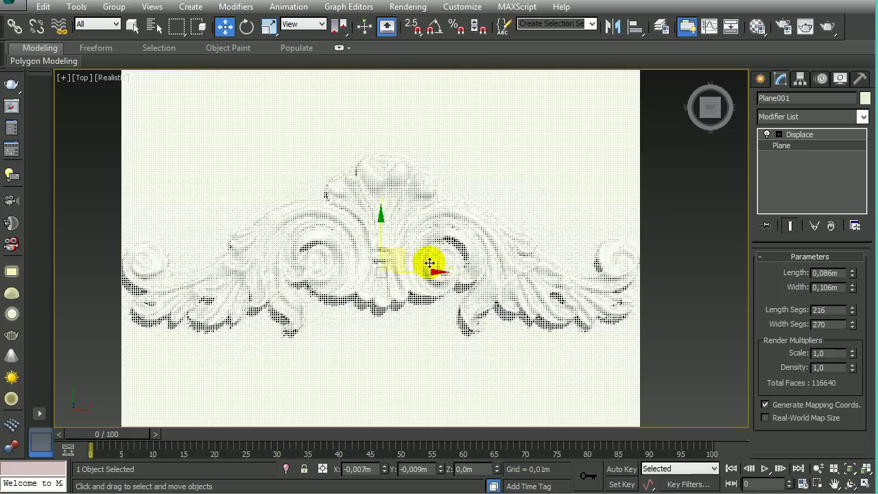
scroll(298, 250, down, 2)
click(352, 260)
shift+drag(352, 260, 643, 268)
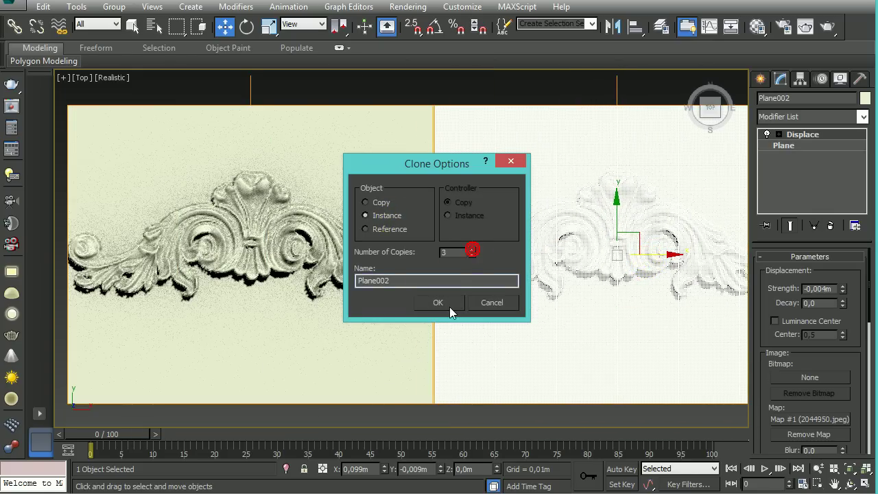
Step: Confirm the 3 instanced copies (up to Plane004) and inspect the strip in Perspective
click(451, 309)
scroll(197, 275, down, 1)
scroll(314, 275, down, 2)
scroll(427, 262, down, 2)
scroll(439, 264, up, 2)
key(p)
mouse_move(328, 247)
alt+middle_down()
mouse_move(320, 249)
mouse_move(373, 182)
mouse_move(334, 190)
mouse_move(489, 221)
mouse_move(501, 297)
mouse_move(510, 185)
mouse_move(580, 130)
mouse_move(401, 254)
mouse_move(456, 241)
mouse_move(526, 249)
mouse_move(386, 249)
mouse_move(408, 275)
mouse_move(334, 219)
mouse_move(350, 225)
alt+middle_up()
scroll(526, 249, up, 2)
scroll(495, 269, up, 3)
scroll(387, 251, up, 2)
scroll(391, 257, up, 2)
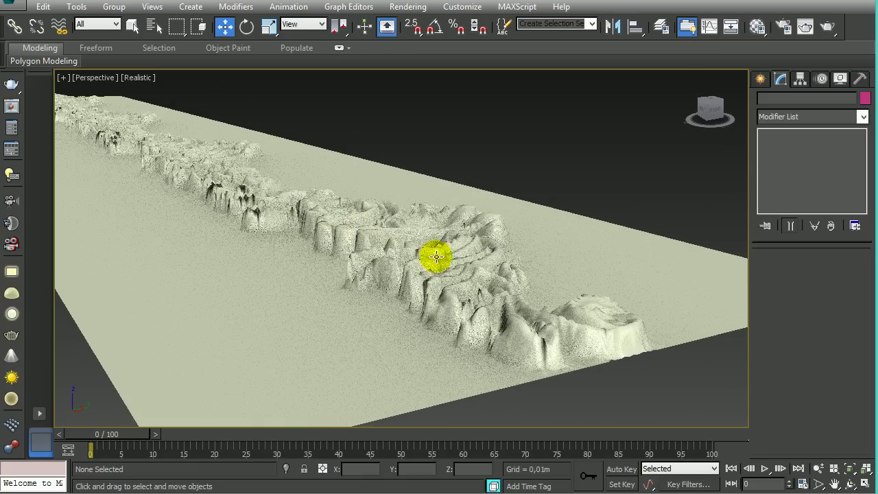
Step: Set the instanced panels' Displace Strength to -0,001m and orbit to check the relief
key(ctrl+a)
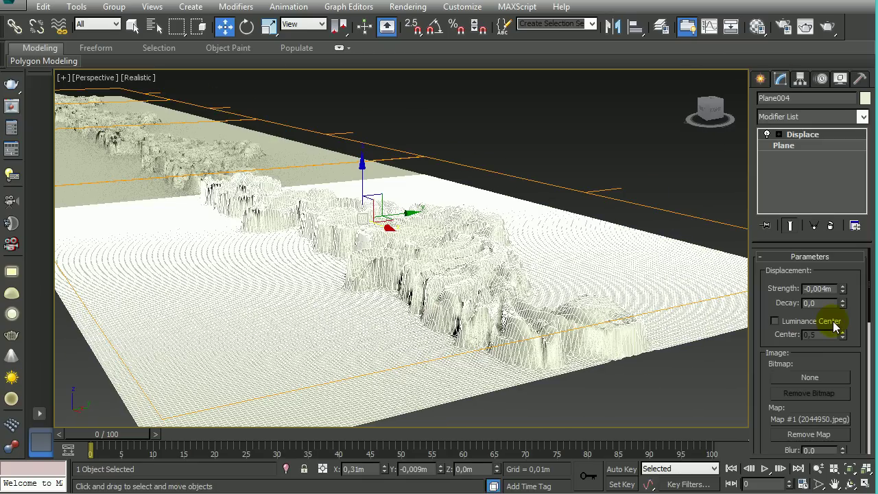
drag(843, 295, 844, 286)
drag(849, 259, 852, 244)
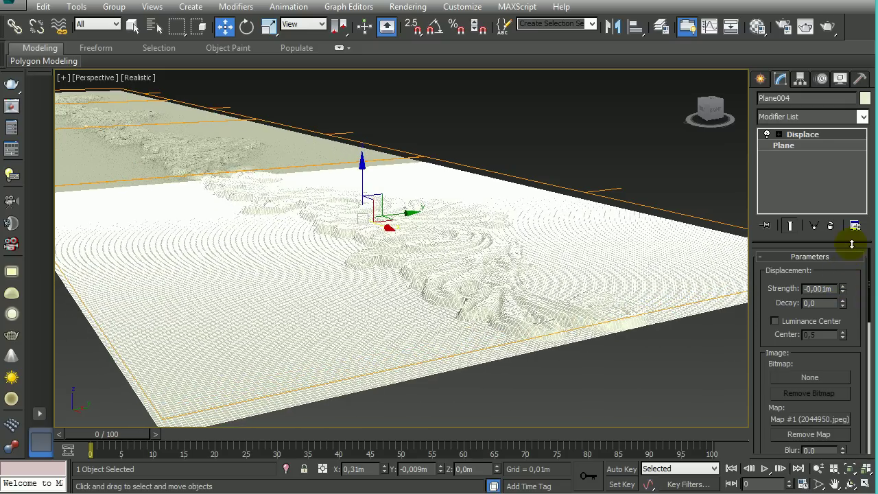
mouse_move(628, 304)
alt+middle_down()
mouse_move(595, 309)
mouse_move(634, 325)
mouse_move(770, 333)
mouse_move(652, 350)
mouse_move(486, 346)
mouse_move(694, 345)
mouse_move(535, 349)
mouse_move(526, 361)
mouse_move(610, 356)
mouse_move(569, 361)
mouse_move(532, 410)
mouse_move(531, 385)
mouse_move(388, 304)
mouse_move(425, 288)
mouse_move(555, 281)
mouse_move(459, 313)
alt+middle_up()
click(597, 360)
mouse_move(597, 360)
alt+middle_down()
mouse_move(505, 363)
mouse_move(485, 281)
mouse_move(484, 409)
mouse_move(484, 394)
mouse_move(494, 394)
alt+middle_up()
scroll(476, 355, up, 3)
scroll(495, 394, up, 2)
key(F4)
key(F4)
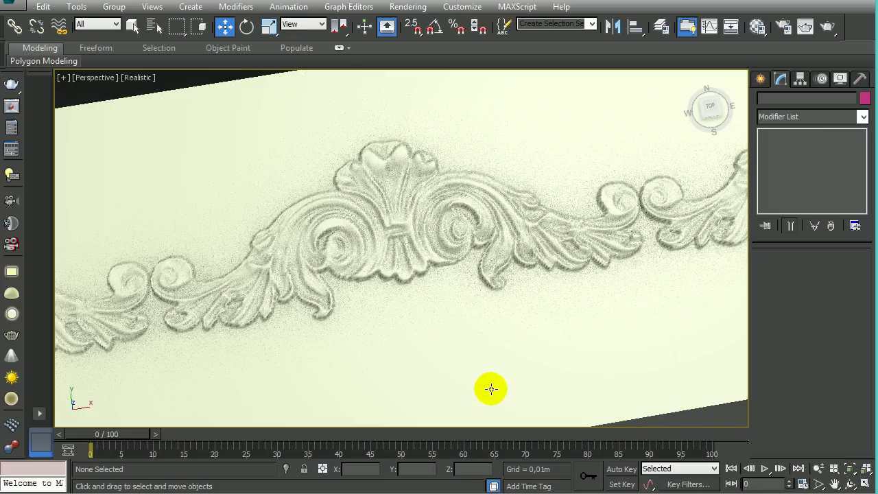
mouse_move(491, 335)
alt+middle_down()
mouse_move(563, 257)
mouse_move(405, 279)
mouse_move(369, 191)
mouse_move(499, 359)
alt+middle_up()
scroll(405, 276, down, 2)
mouse_move(506, 300)
alt+middle_down()
mouse_move(594, 328)
mouse_move(601, 354)
alt+middle_up()
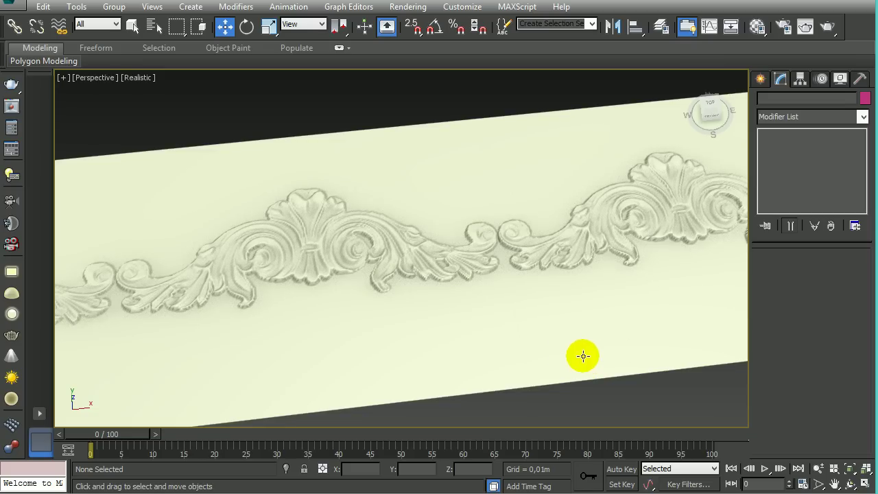
mouse_move(543, 333)
alt+middle_down()
mouse_move(436, 294)
mouse_move(455, 316)
mouse_move(455, 288)
mouse_move(515, 317)
mouse_move(569, 376)
alt+middle_up()
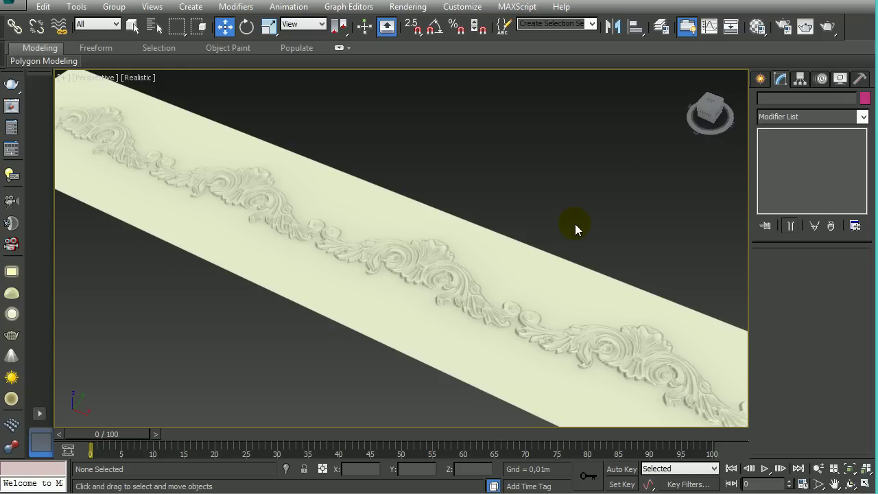
Step: Select the three instanced ornament panel copies and delete them
click(417, 298)
mouse_move(378, 298)
alt+middle_down()
mouse_move(350, 255)
mouse_move(261, 314)
alt+middle_up()
ctrl+click(263, 306)
ctrl+click(617, 261)
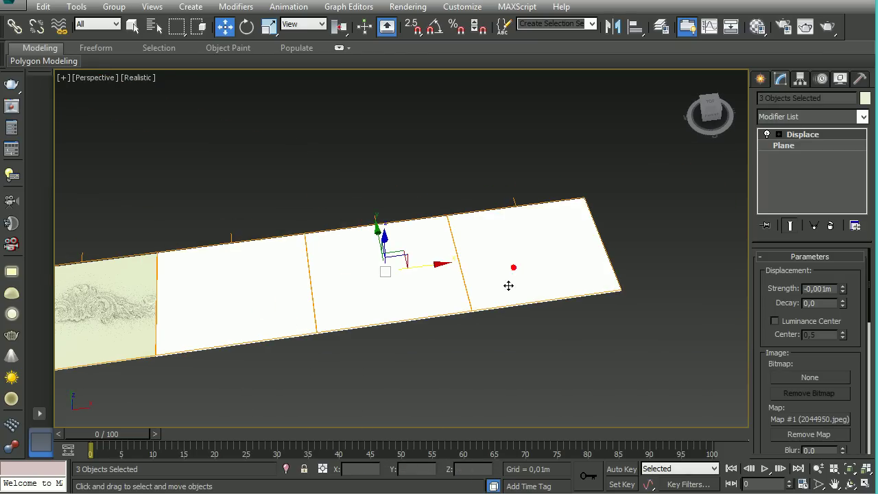
key(Delete)
Step: Remove the Displace modifier from Plane001
middle_drag(297, 346, 345, 353)
click(345, 352)
key(z)
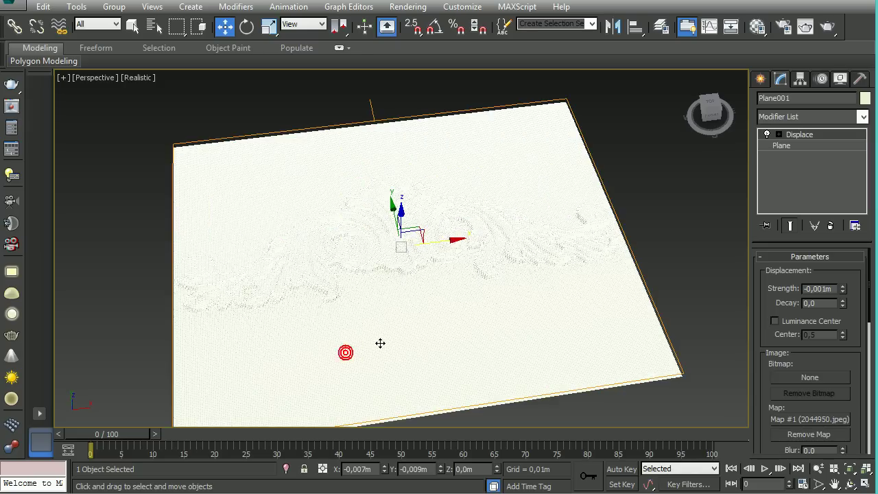
right_click(810, 137)
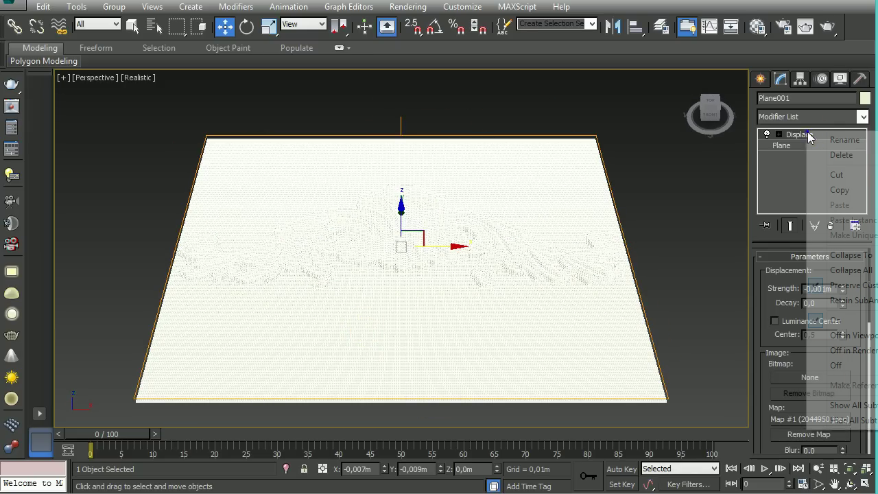
click(842, 155)
Step: Set Plane001's Length and Width Segs to 1, leaving 2 faces
mouse_move(601, 324)
alt+middle_down()
mouse_move(545, 349)
mouse_move(557, 330)
alt+middle_up()
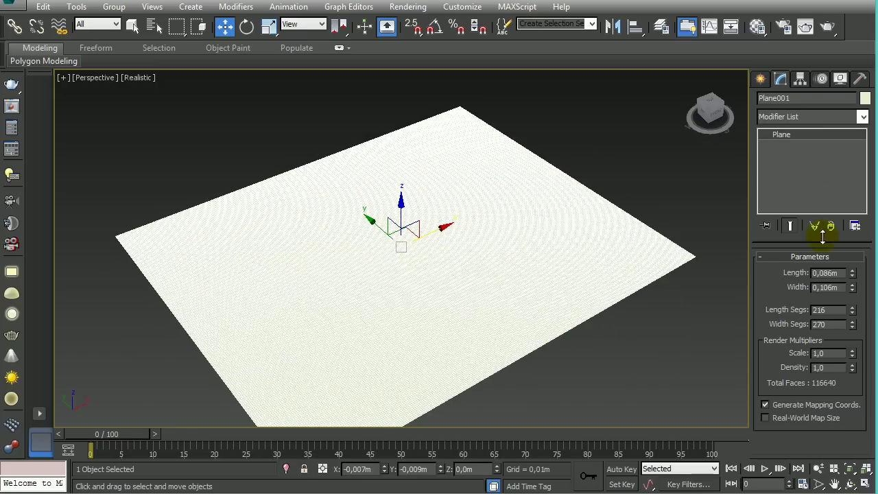
text(1)
key(Tab)
text(1)
key(Tab)
mouse_move(553, 280)
alt+middle_down()
mouse_move(520, 269)
mouse_move(572, 260)
mouse_move(519, 265)
mouse_move(647, 261)
mouse_move(631, 260)
alt+middle_up()
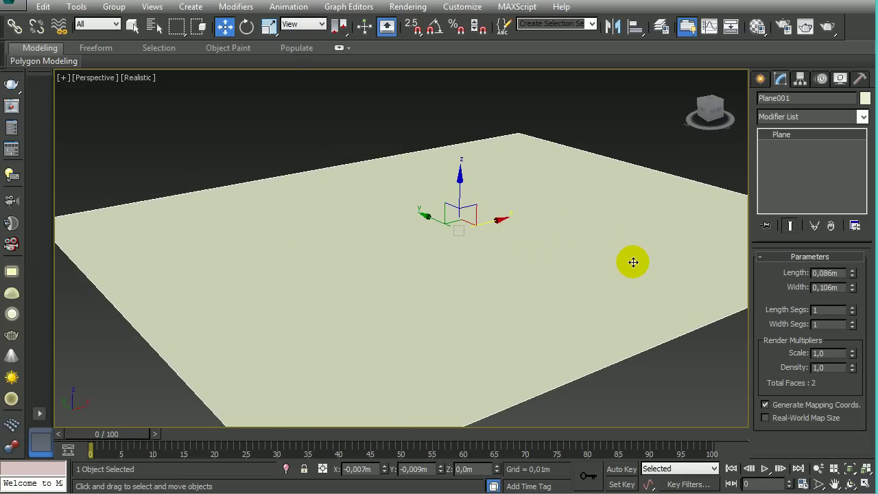
Step: Add a VRayDisplacementMod to Plane001 using 2D mapping
click(822, 118)
scroll(810, 309, down, 5)
scroll(809, 309, down, 5)
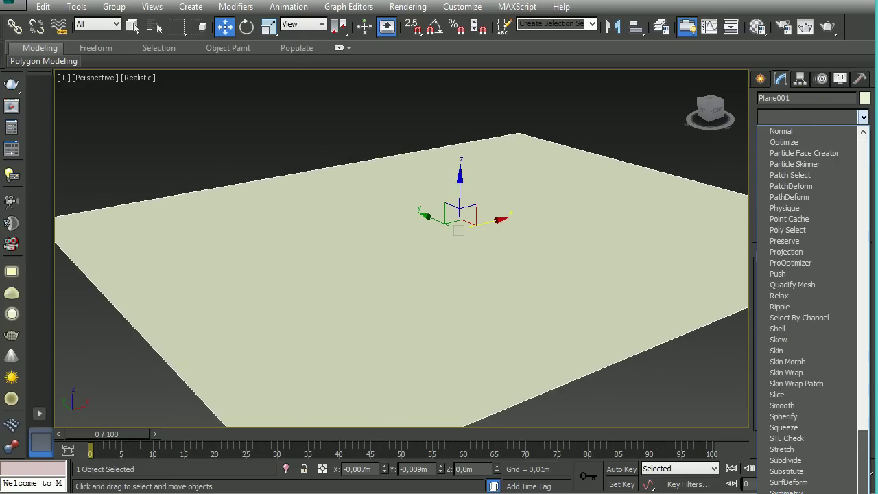
key(Escape)
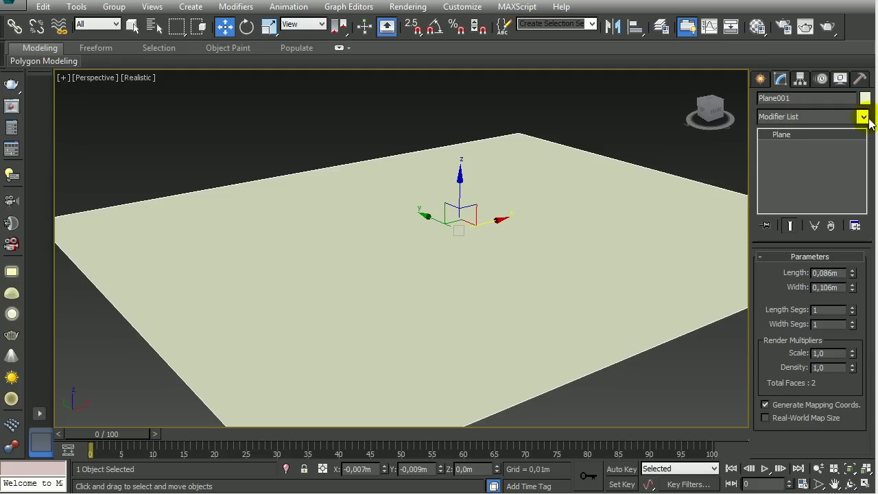
click(859, 117)
scroll(810, 288, down, 10)
scroll(810, 309, down, 5)
click(799, 480)
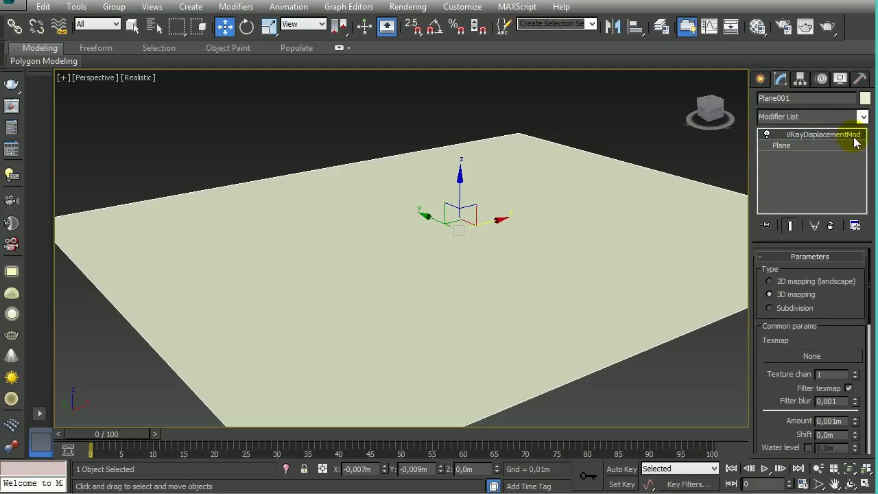
click(789, 281)
Step: Link Map #1 (2044950.jpeg) as an instanced texmap, then close the Material Editor
key(m)
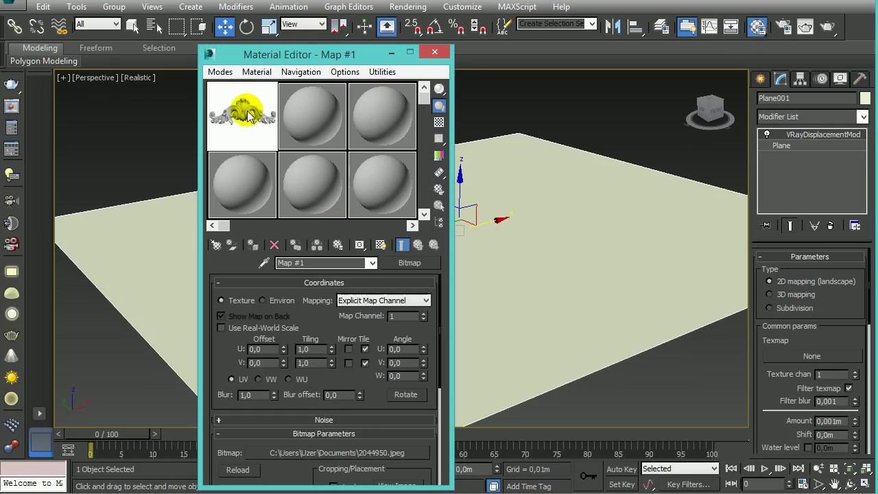
drag(273, 125, 812, 357)
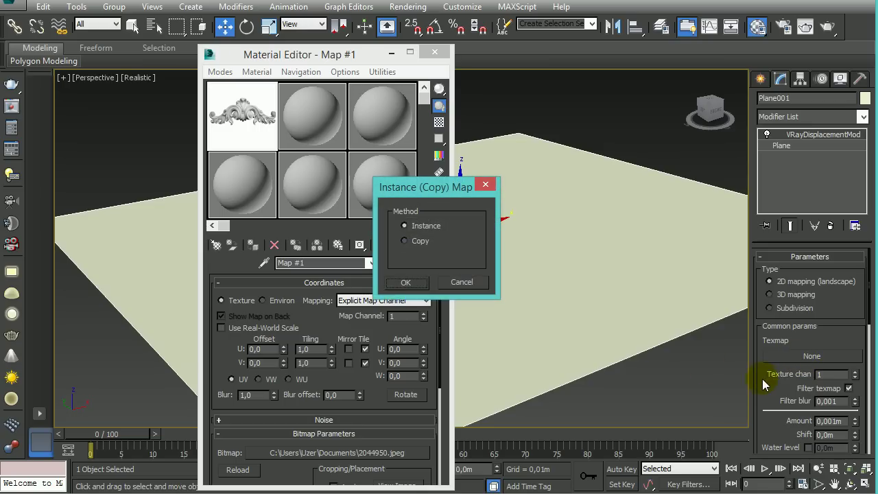
click(419, 283)
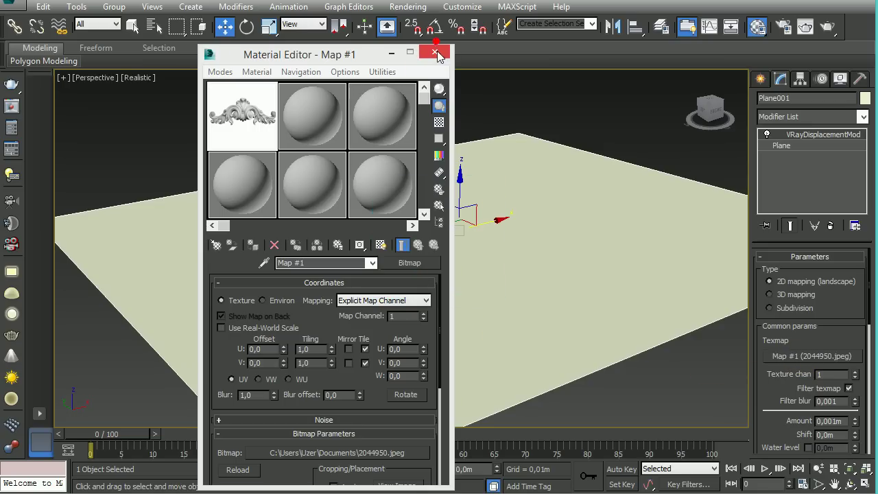
click(435, 52)
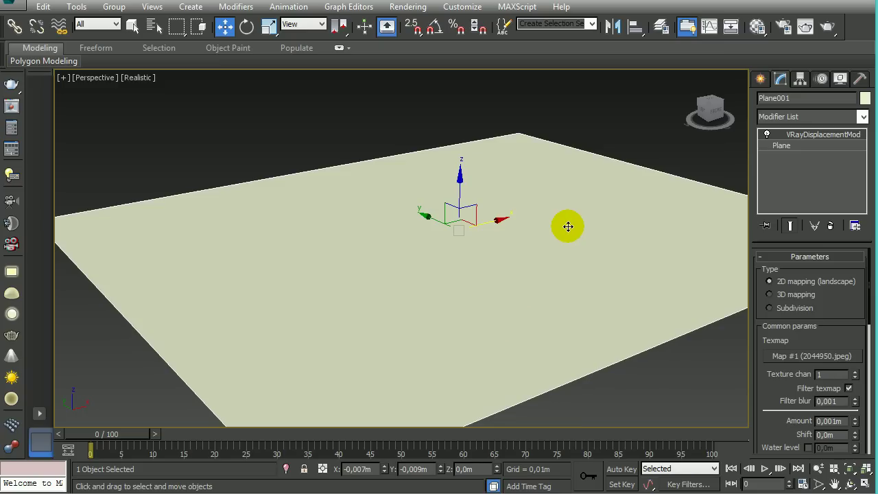
Step: Raise the VRayDisplacementMod Amount from 0,001m to 0,018m
mouse_move(570, 227)
alt+middle_down()
mouse_move(505, 249)
mouse_move(526, 249)
mouse_move(473, 257)
mouse_move(512, 241)
mouse_move(501, 241)
alt+middle_up()
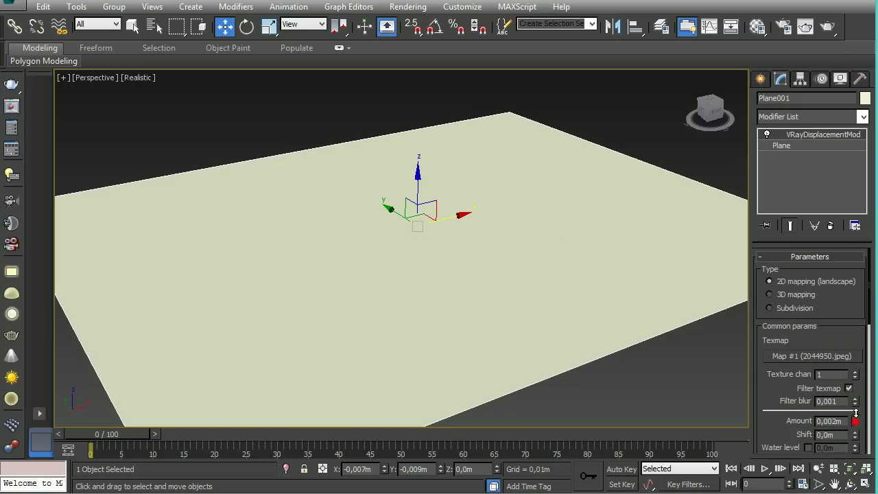
drag(855, 389, 855, 357)
mouse_move(653, 298)
alt+middle_down()
mouse_move(559, 245)
mouse_move(543, 249)
alt+middle_up()
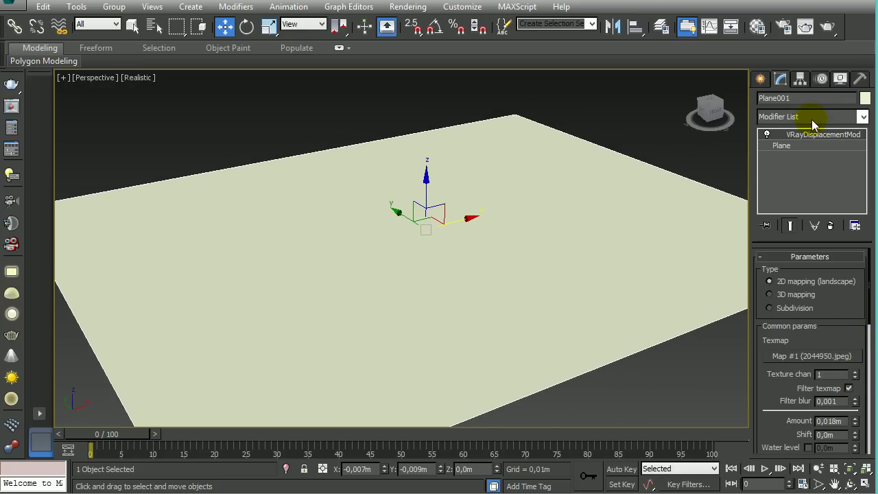
Step: Assign V-Ray Adv 3.20.03 as the production renderer
click(783, 27)
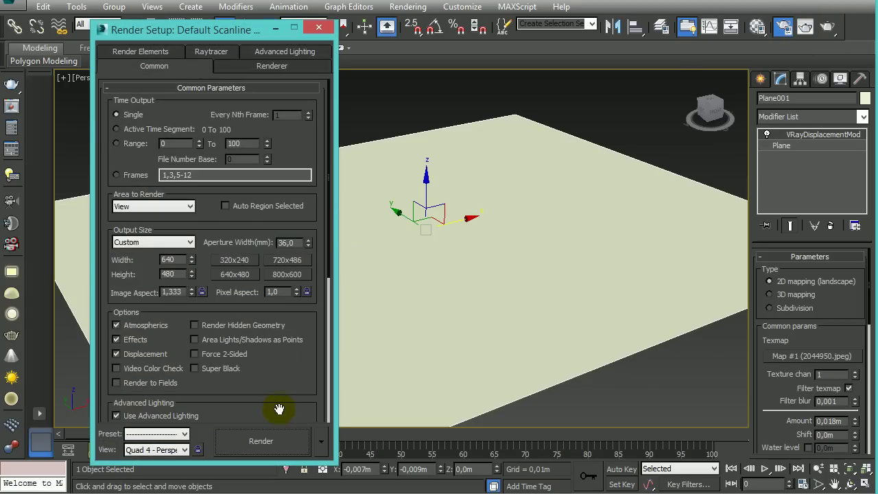
scroll(279, 412, down, 5)
scroll(266, 250, down, 1)
click(236, 414)
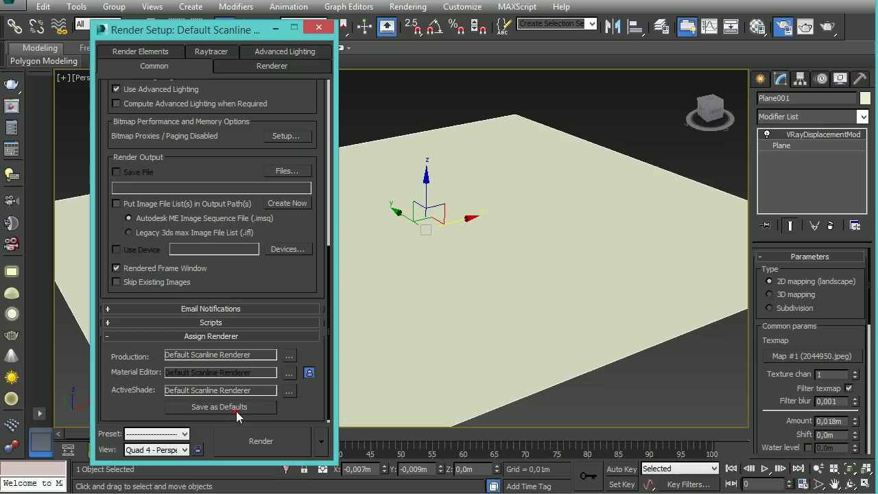
click(288, 354)
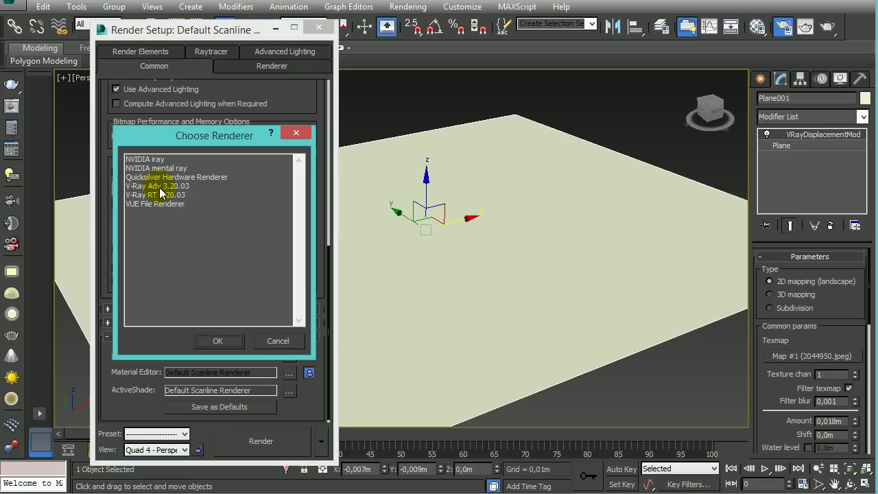
double_click(162, 190)
Step: Turn on the GI environment and Enable GI, then render the plane
click(156, 53)
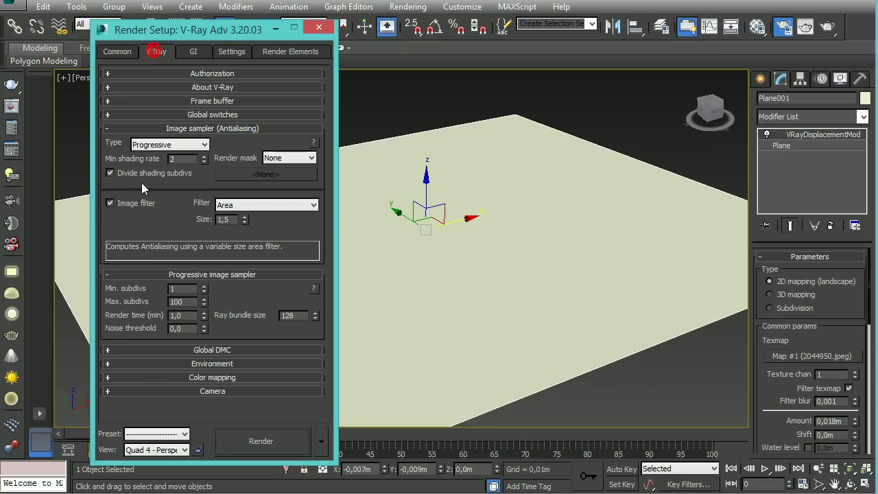
click(193, 366)
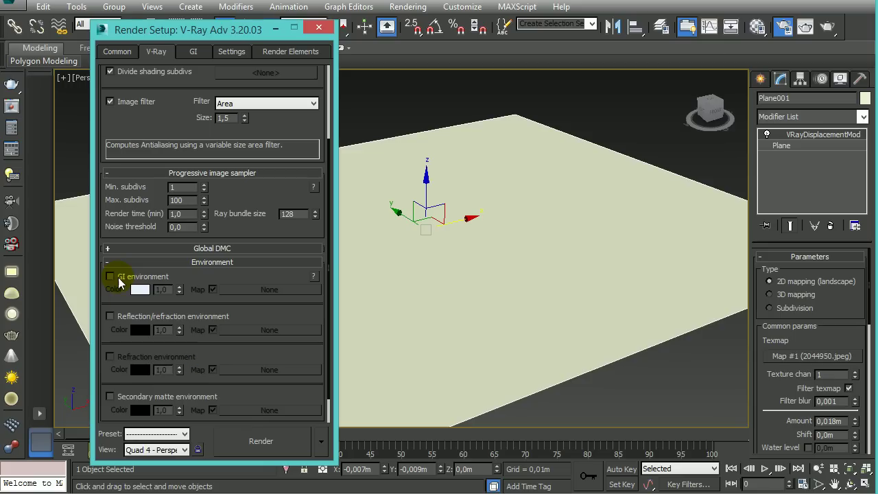
click(109, 276)
click(195, 51)
click(110, 87)
click(261, 441)
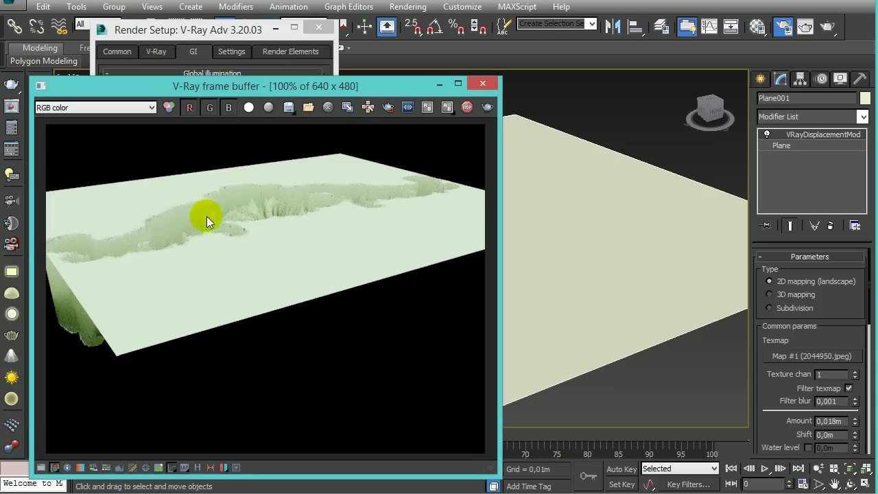
Step: Set the V-Ray image sampler type to Adaptive subdivision
click(211, 39)
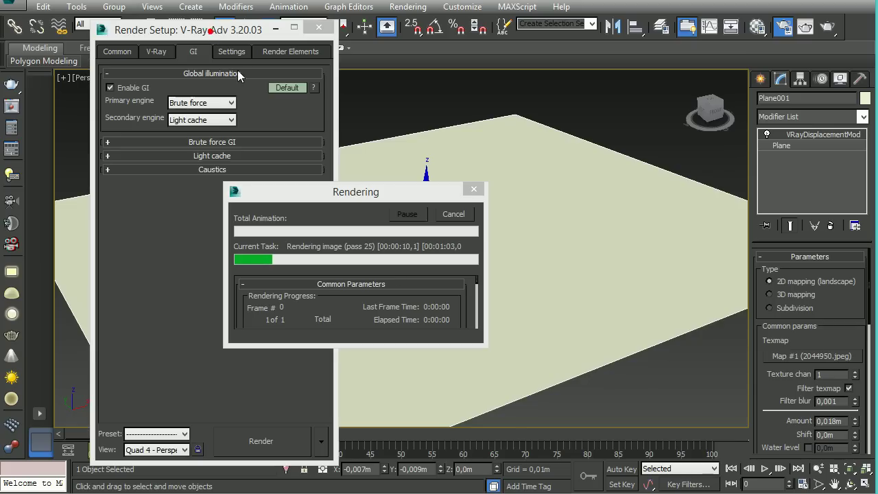
click(153, 52)
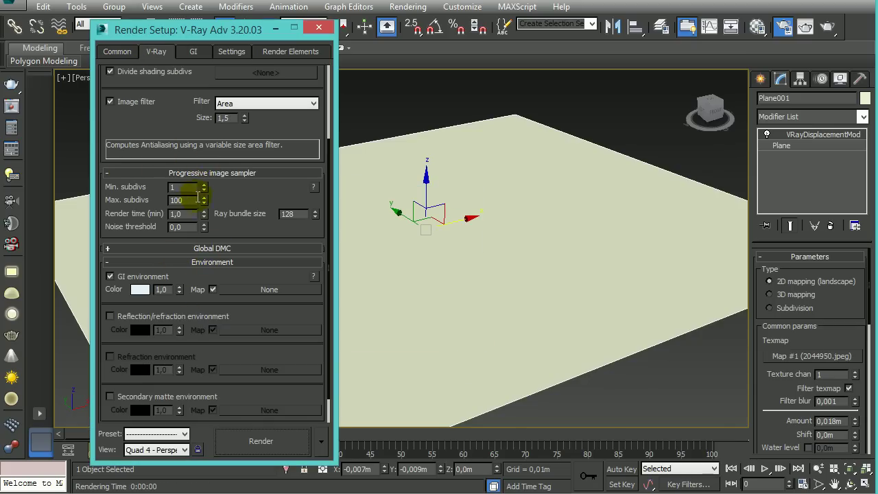
scroll(195, 121, up, 3)
click(151, 140)
click(166, 170)
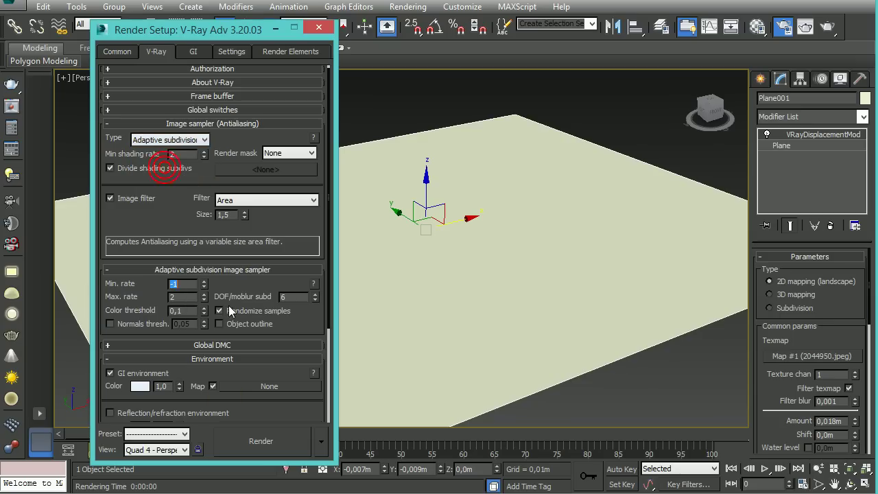
click(318, 27)
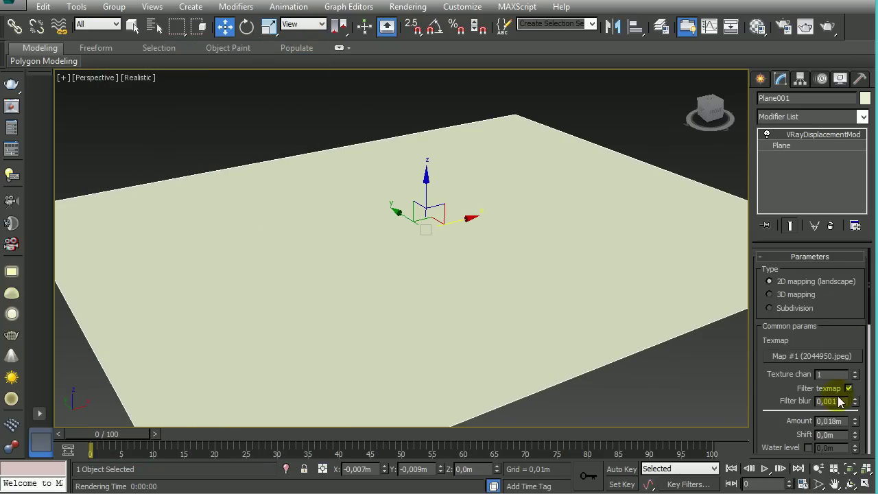
Step: Set the displacement Amount to -0,002m and re-render
drag(856, 434, 863, 485)
double_click(801, 420)
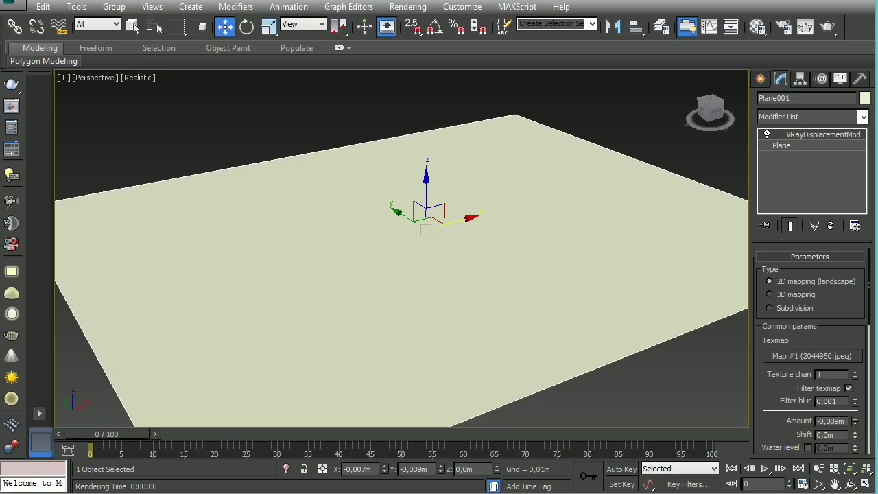
click(812, 30)
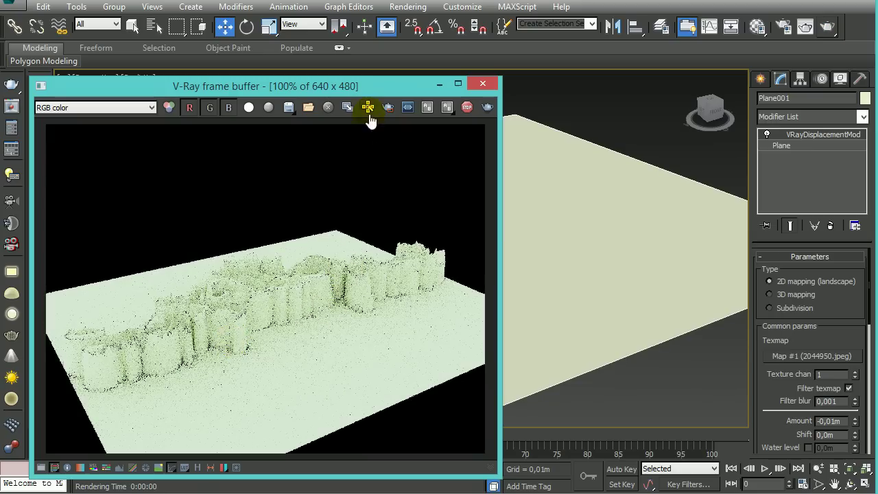
mouse_move(352, 89)
mouse_down()
mouse_move(394, 265)
mouse_move(204, 229)
mouse_up()
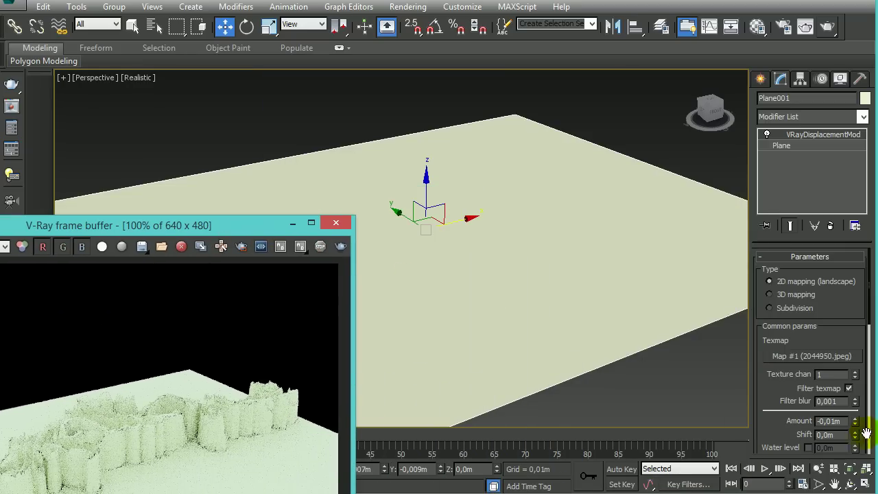
click(855, 426)
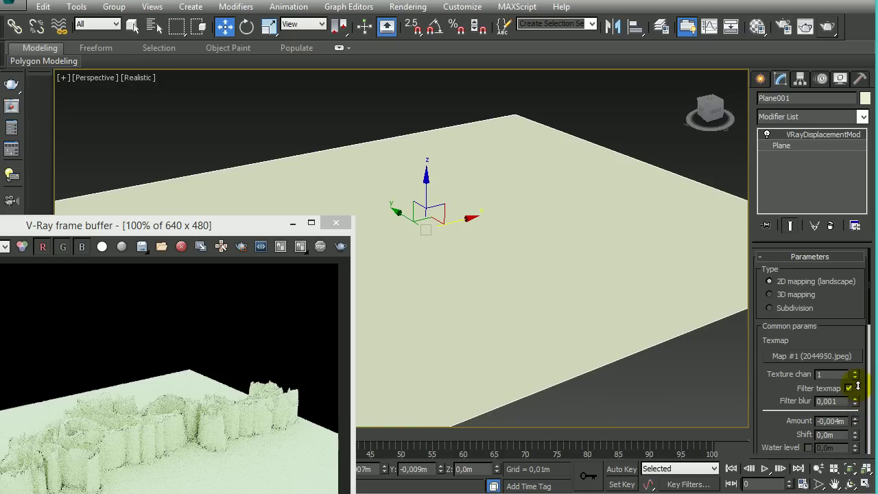
click(257, 226)
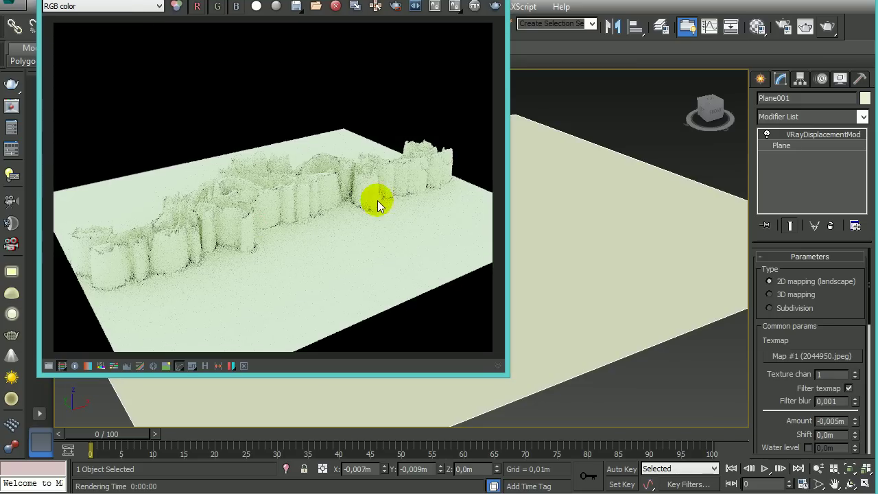
click(474, 6)
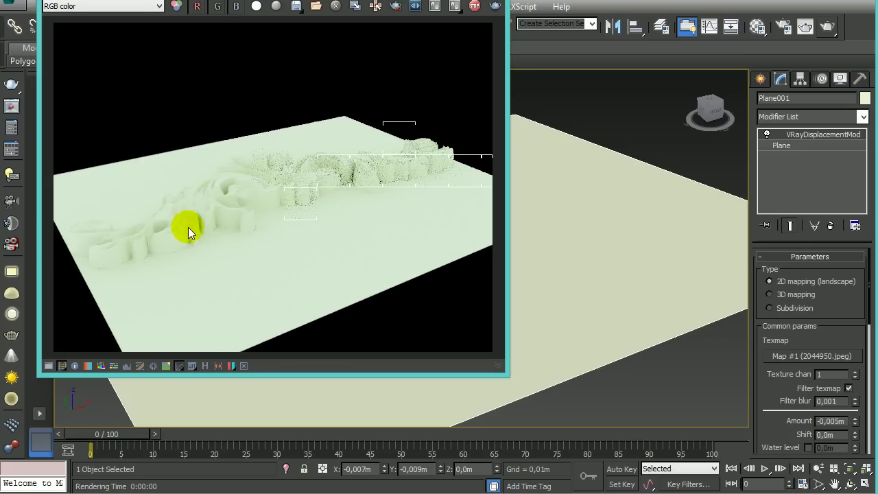
Step: Reset the frame buffer zoom, render the shallow relief again, and close the window
scroll(228, 213, up, 2)
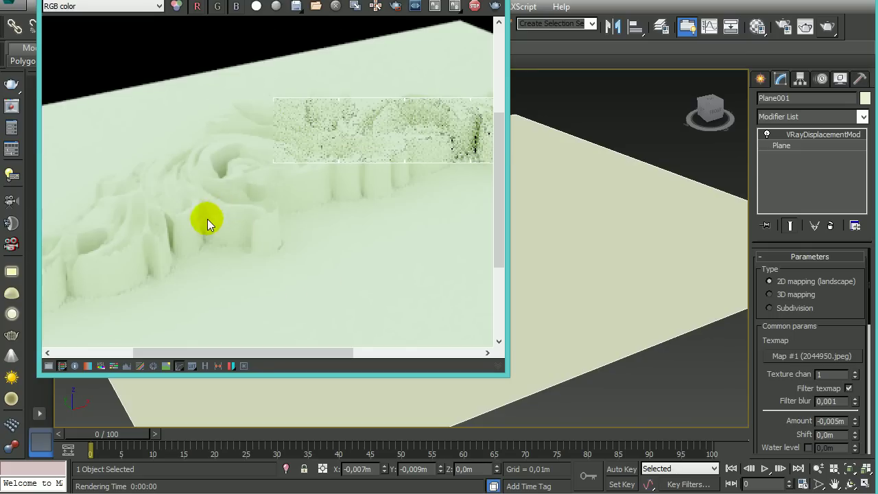
click(305, 193)
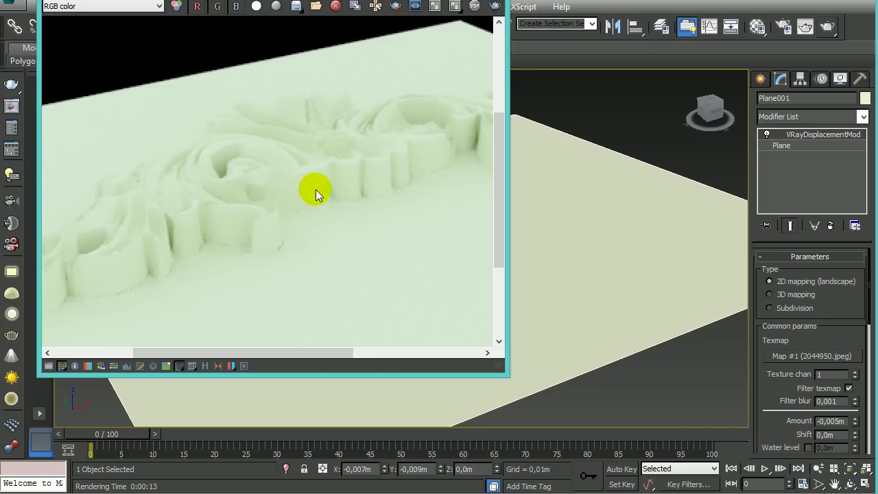
double_click(309, 191)
click(679, 323)
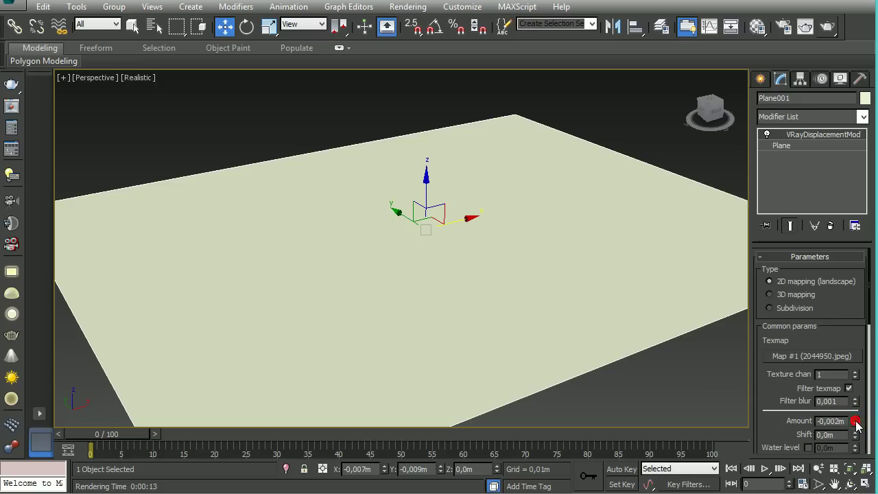
click(829, 26)
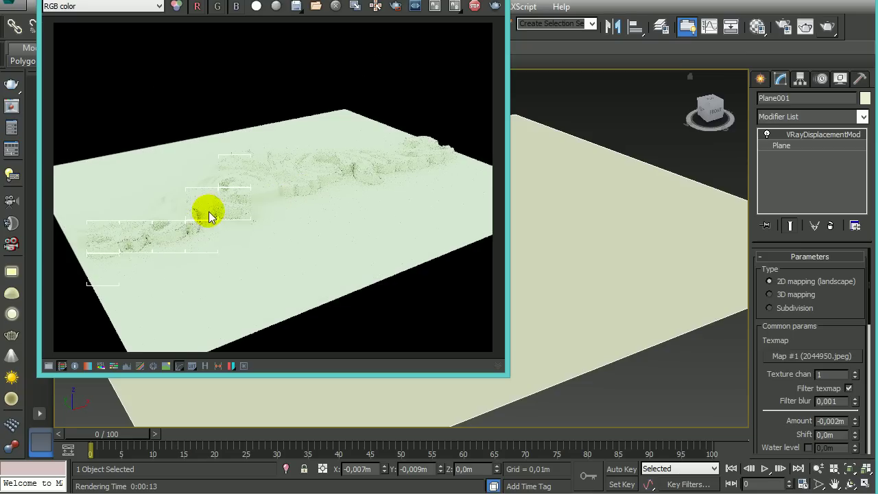
drag(318, 183, 348, 194)
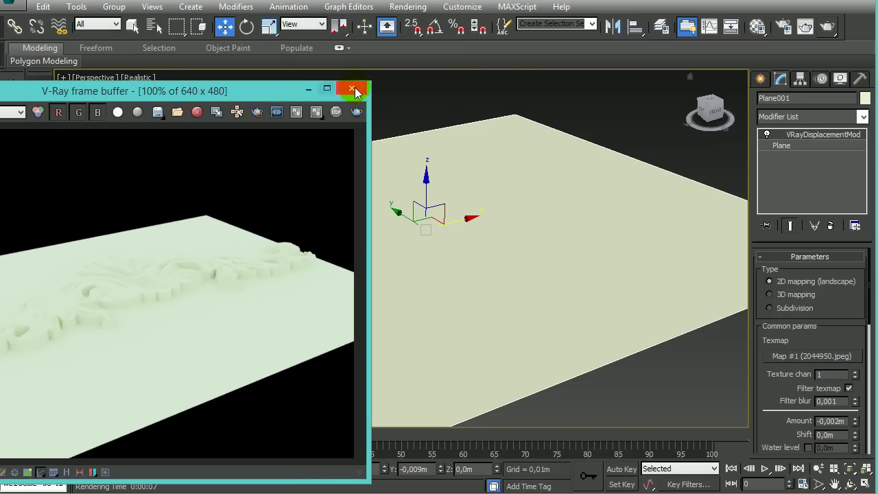
click(355, 87)
Step: Clone the plane along Y as 2 instance copies
scroll(310, 327, up, 3)
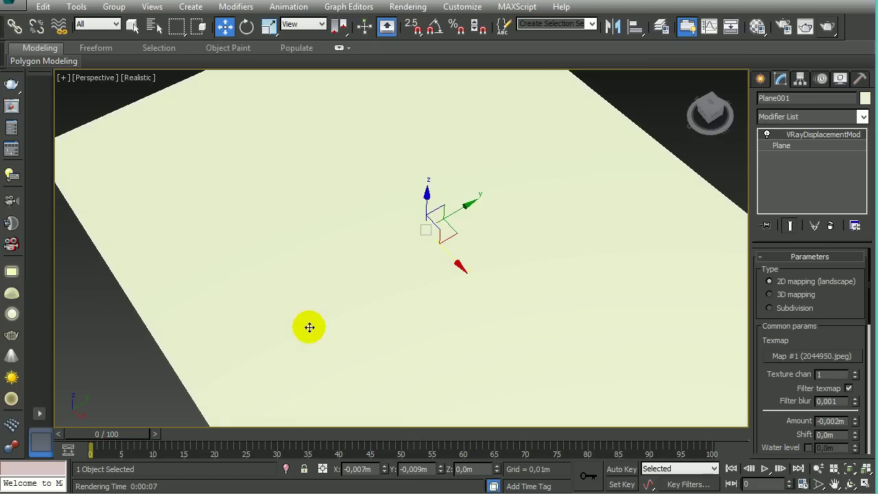
scroll(297, 304, down, 5)
mouse_move(274, 240)
shift+mouse_down()
mouse_move(388, 191)
mouse_move(471, 141)
shift+mouse_up()
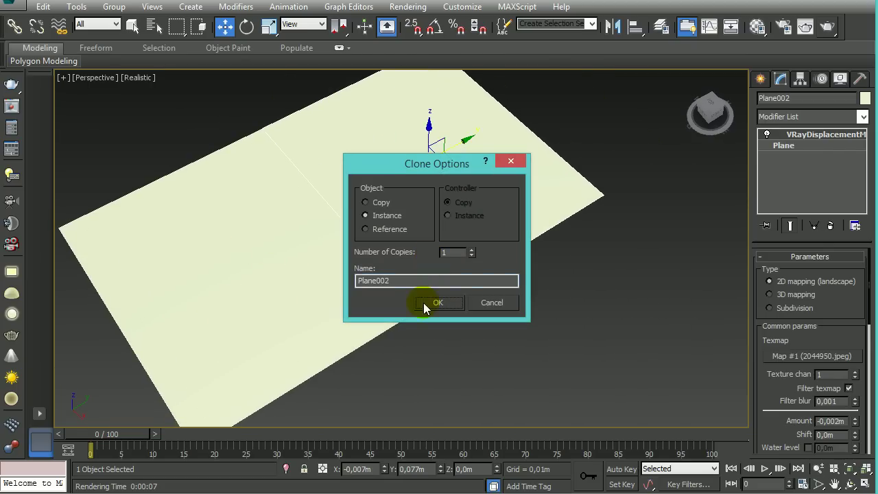
click(471, 250)
click(446, 303)
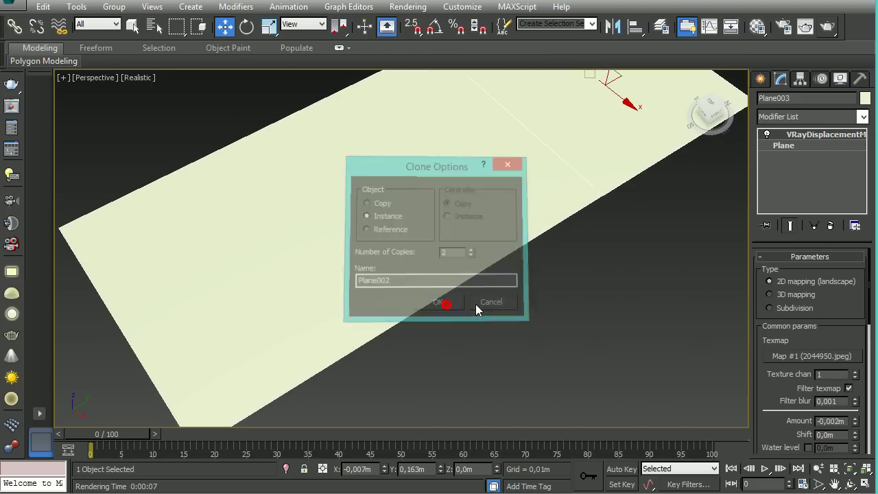
Step: Clone the three plane tiles along X as 10 instance copies
scroll(425, 309, down, 5)
drag(256, 117, 573, 407)
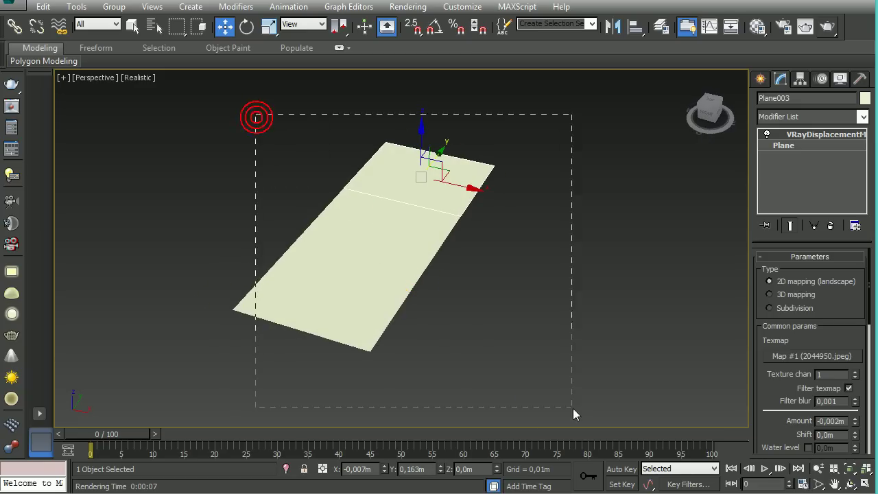
middle_drag(573, 408, 245, 298)
scroll(299, 318, down, 2)
drag(265, 240, 348, 253)
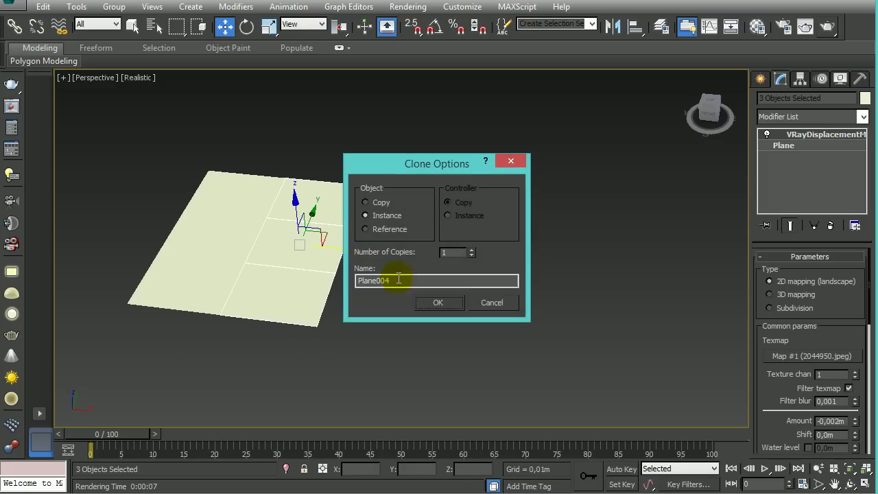
click(471, 254)
text(10)
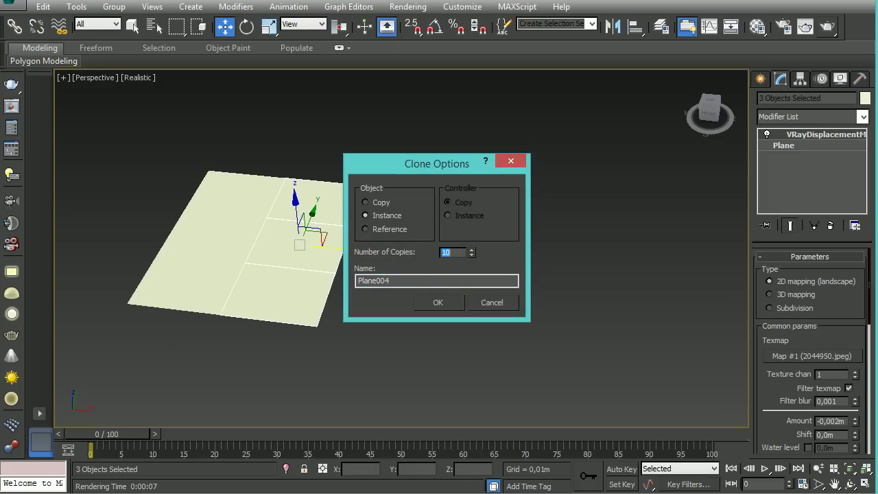
click(436, 306)
middle_drag(398, 294, 167, 318)
Step: Instance-copy the whole strip of planes beside the original
scroll(166, 317, up, 3)
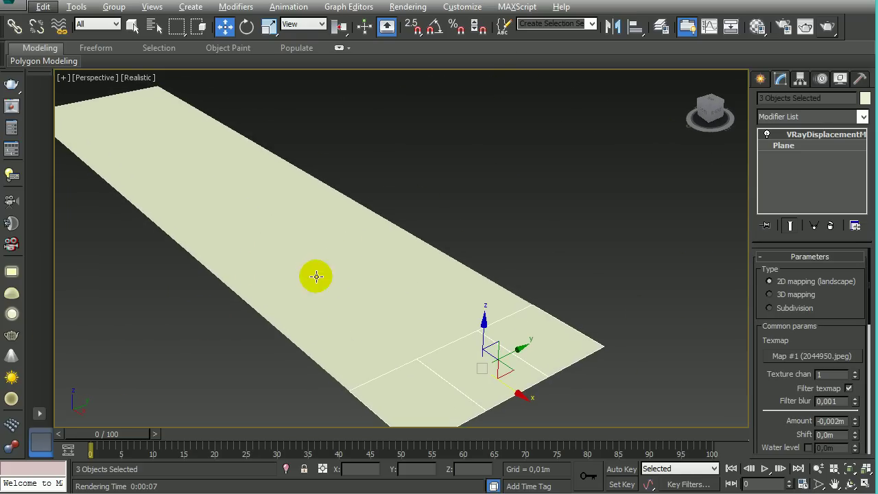
scroll(363, 298, down, 3)
scroll(301, 209, down, 2)
drag(556, 221, 455, 347)
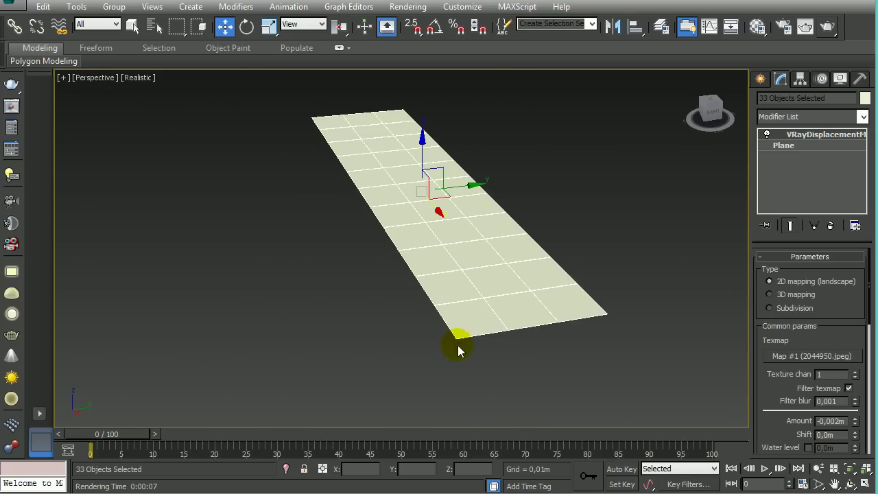
mouse_move(476, 186)
mouse_down()
mouse_move(345, 219)
mouse_move(354, 224)
mouse_up()
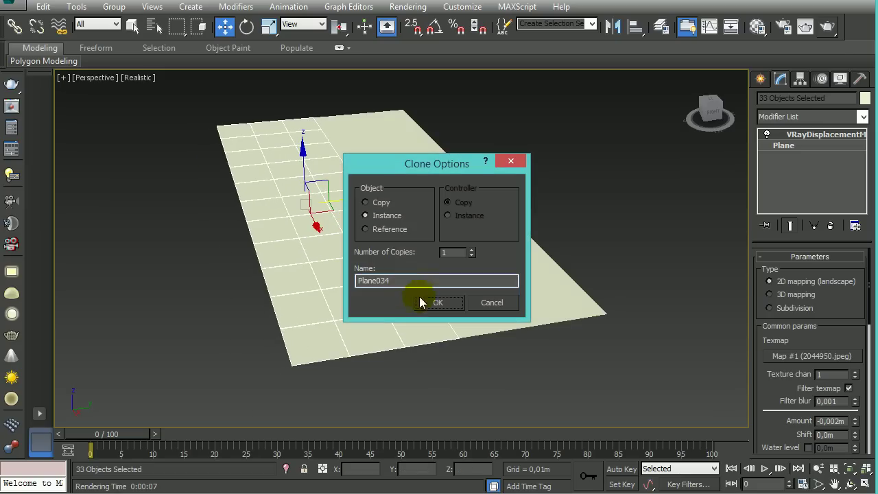
click(434, 302)
Step: Render the two tiled ornament strips with V-Ray
scroll(425, 298, up, 2)
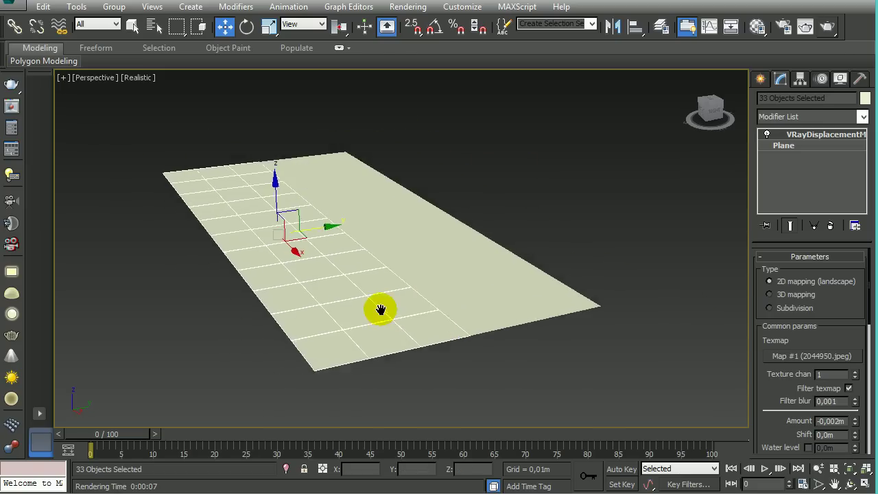
scroll(381, 305, up, 2)
scroll(387, 293, up, 2)
scroll(411, 306, down, 2)
scroll(429, 309, down, 1)
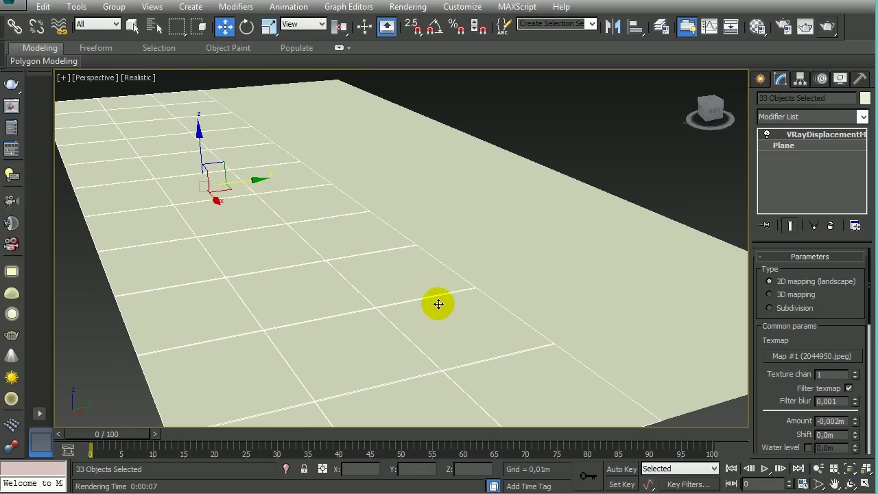
scroll(446, 298, down, 2)
scroll(457, 290, down, 1)
click(827, 26)
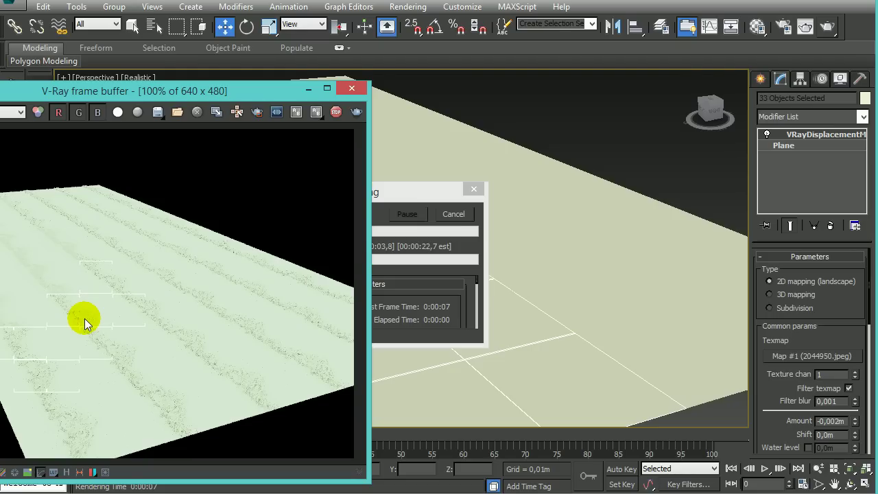
drag(162, 91, 333, 48)
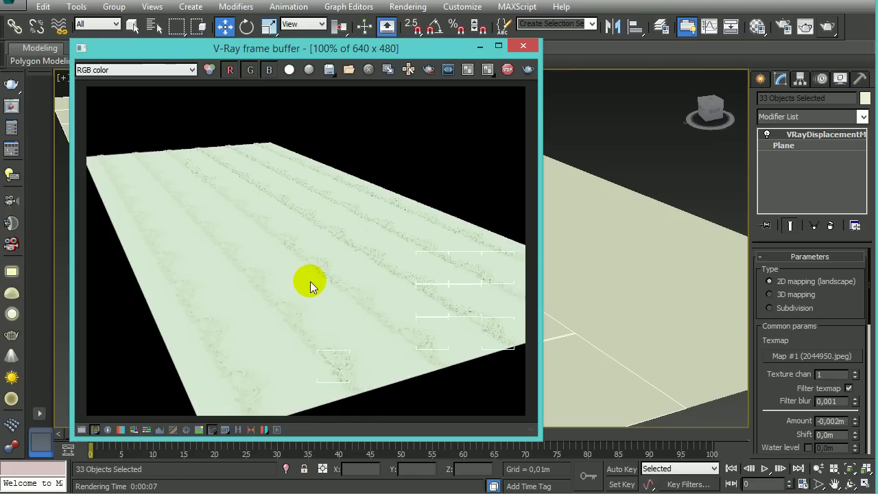
scroll(393, 354, up, 1)
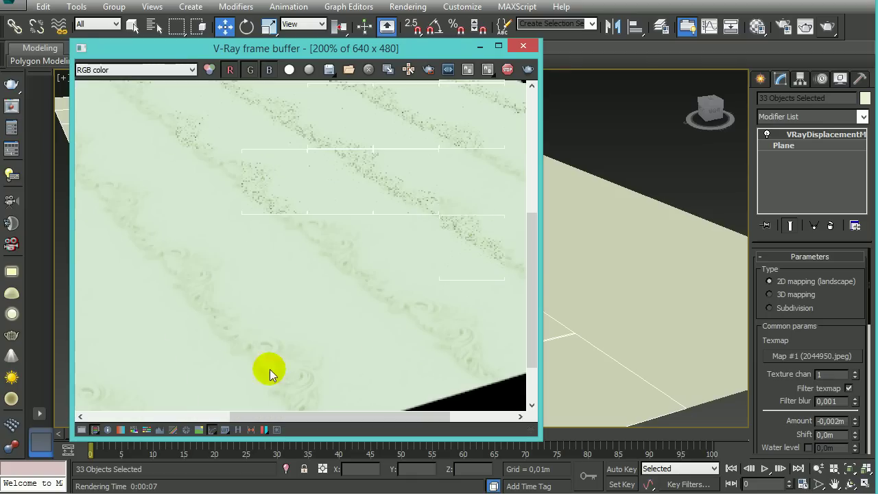
scroll(267, 312, up, 1)
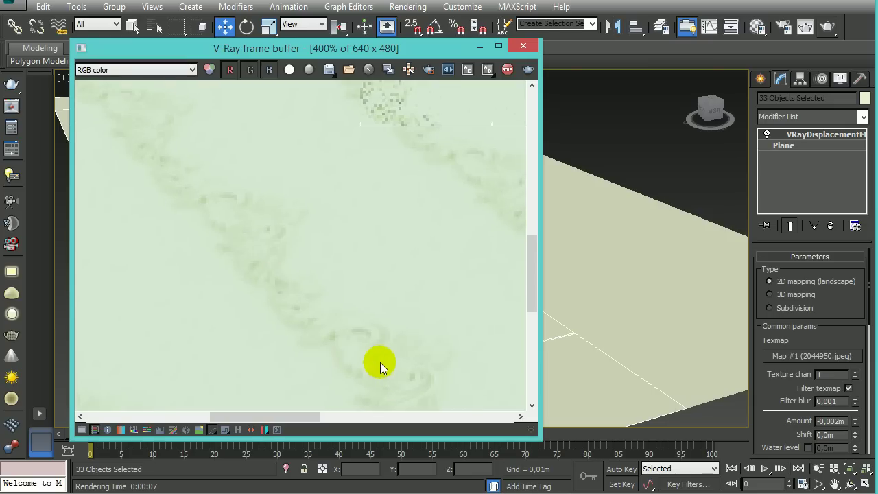
middle_drag(274, 288, 354, 413)
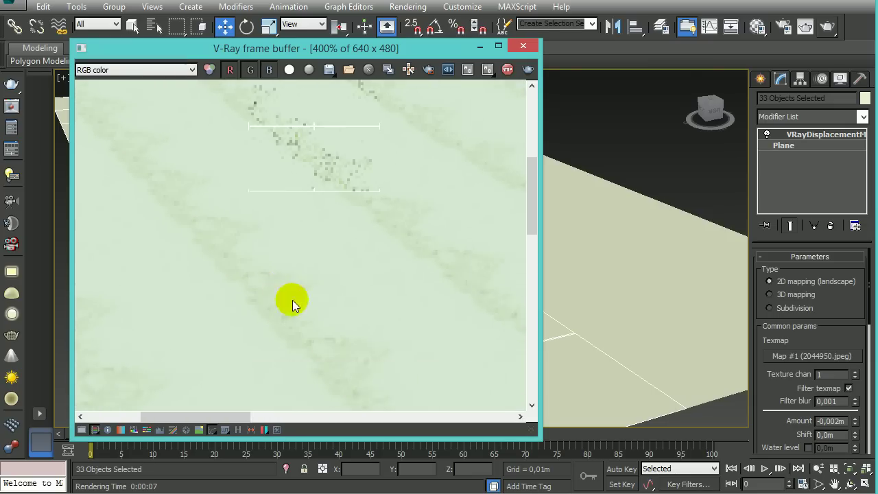
middle_drag(253, 265, 333, 349)
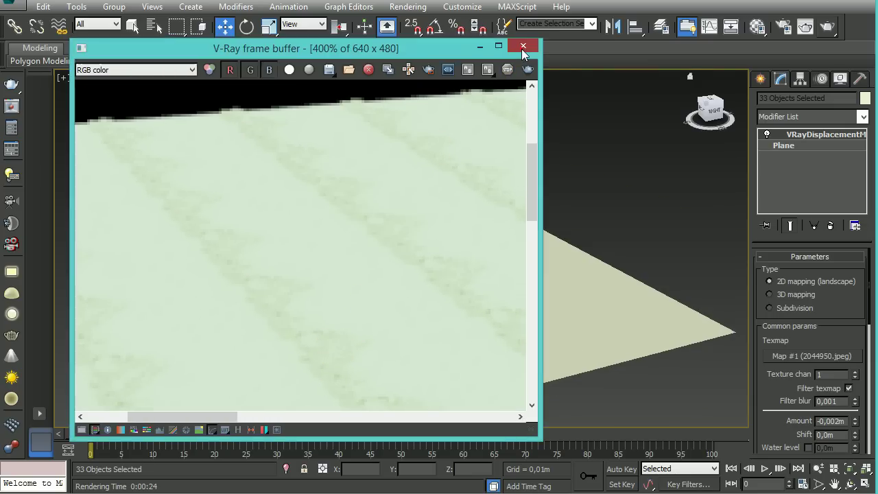
click(523, 48)
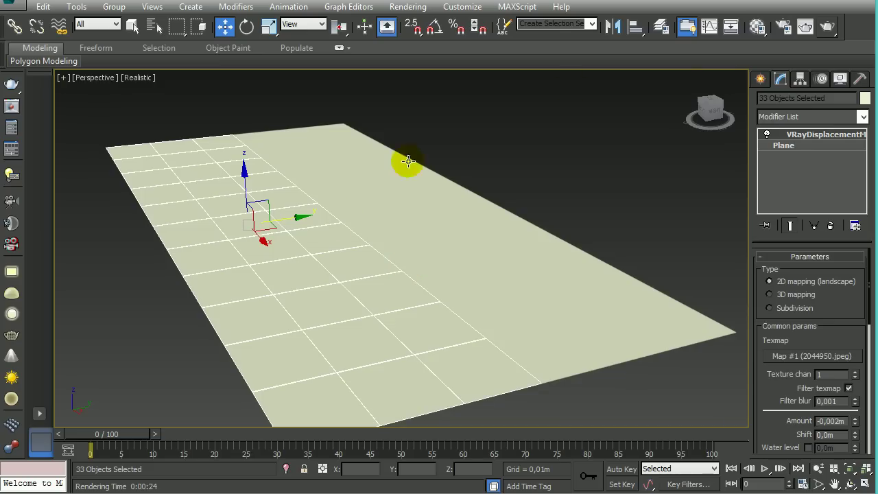
click(783, 26)
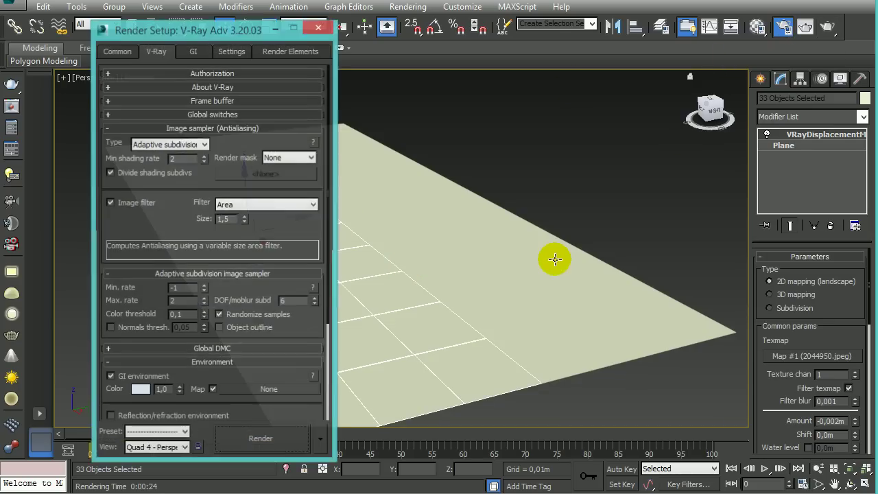
drag(237, 31, 307, 26)
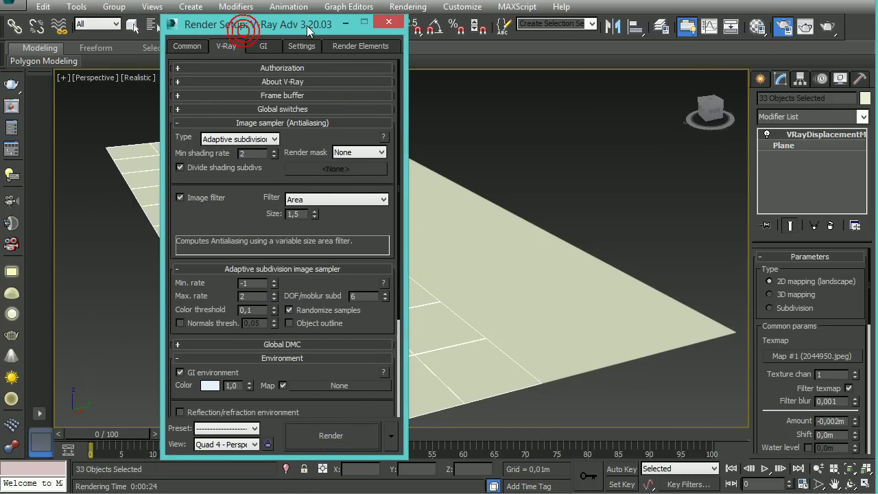
drag(232, 225, 231, 82)
click(176, 48)
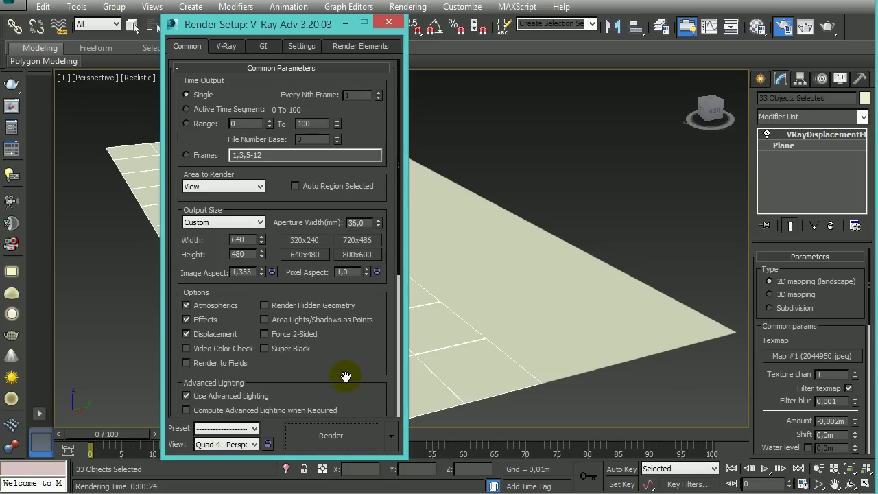
drag(343, 369, 353, 103)
drag(279, 424, 288, 300)
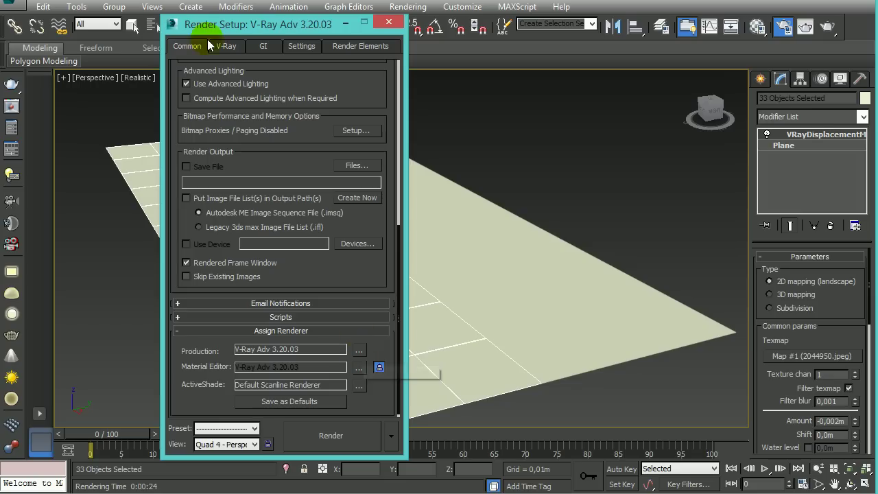
click(227, 48)
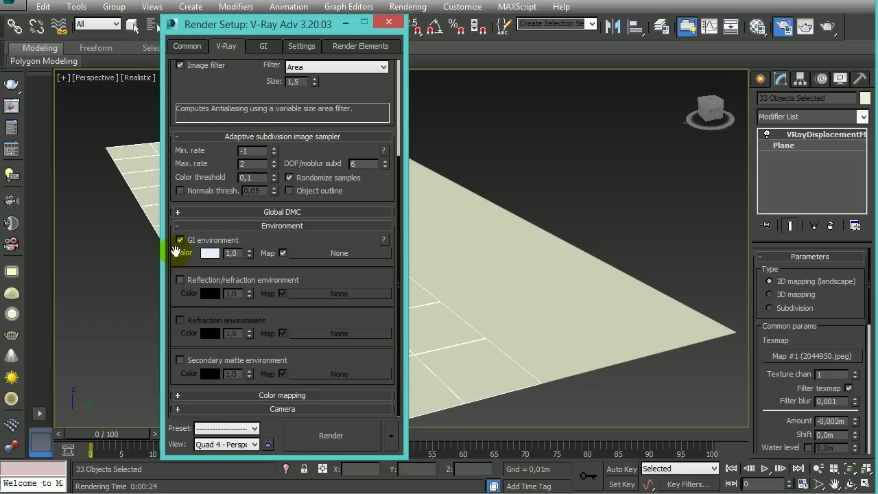
click(262, 48)
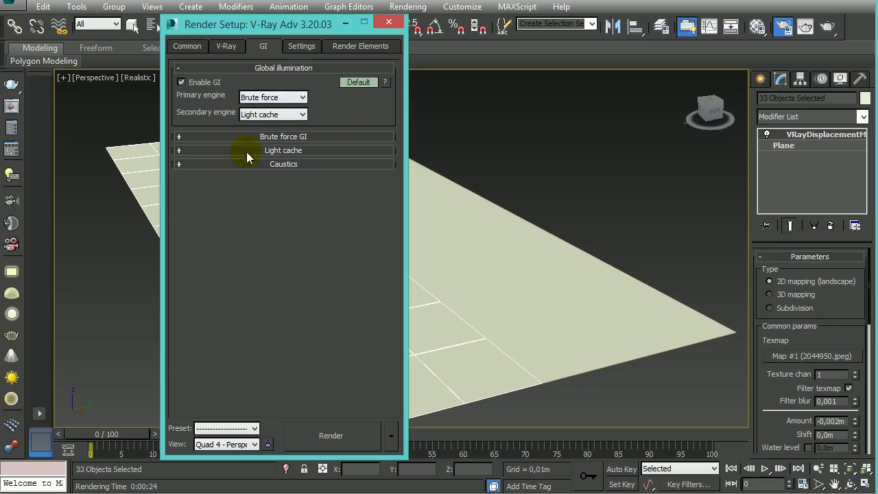
click(390, 26)
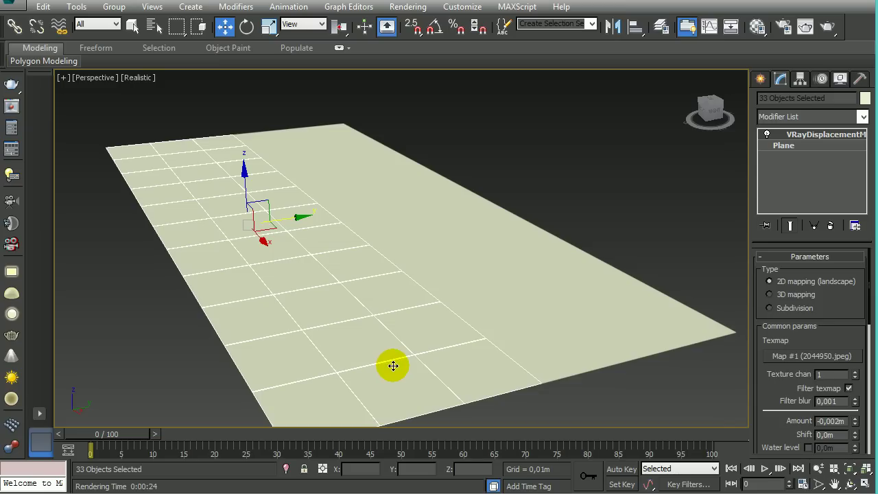
click(758, 27)
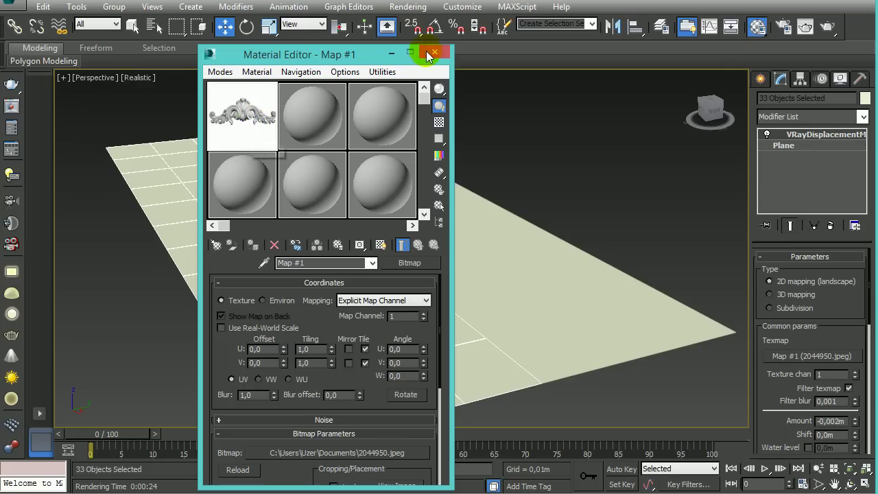
click(434, 52)
drag(359, 200, 407, 219)
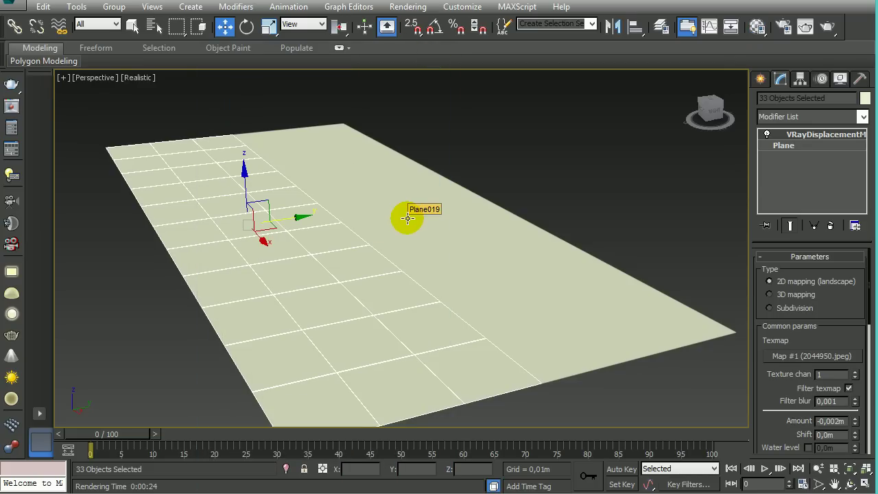